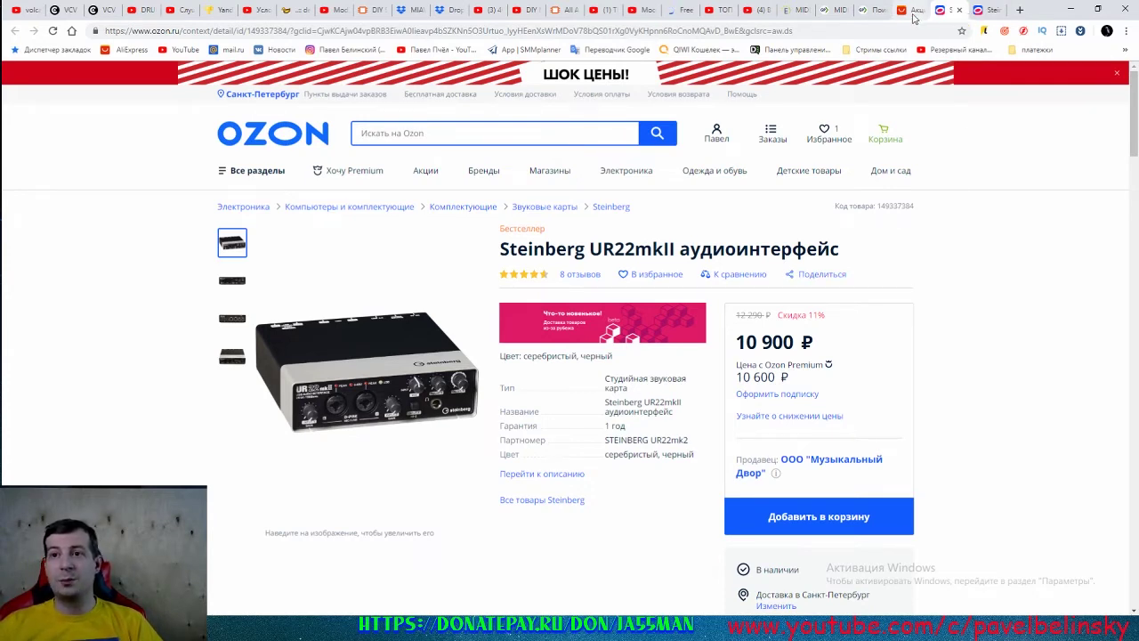
Open the "для видео про звук" folder from the desktop and select the Adobe Audition CC 2018 installer.
left_click(1070, 12)
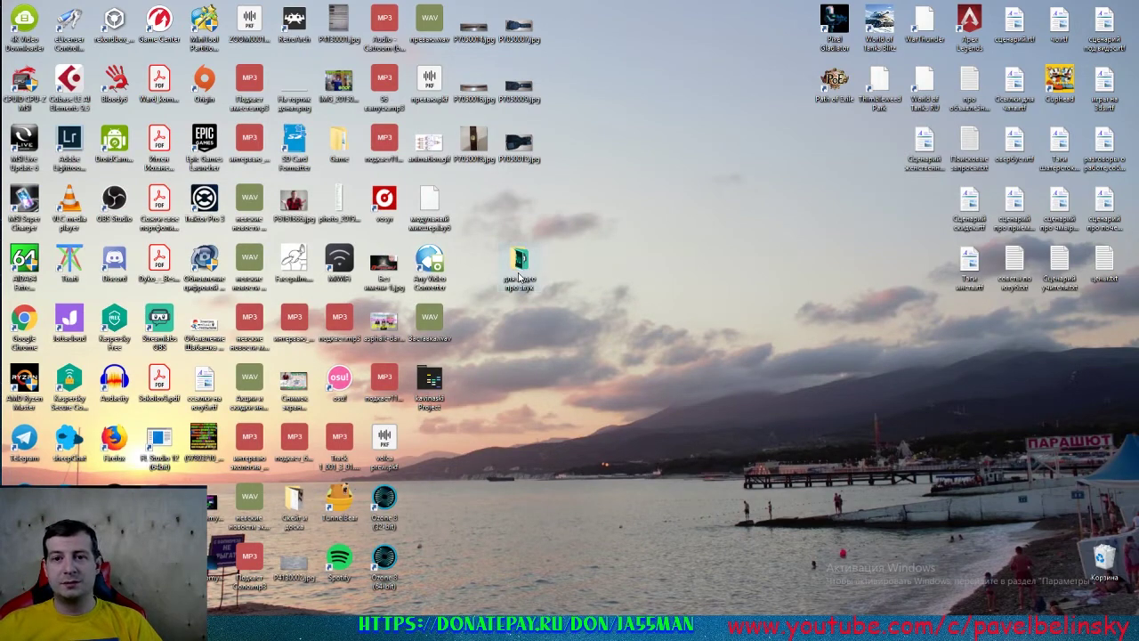
double_click(520, 278)
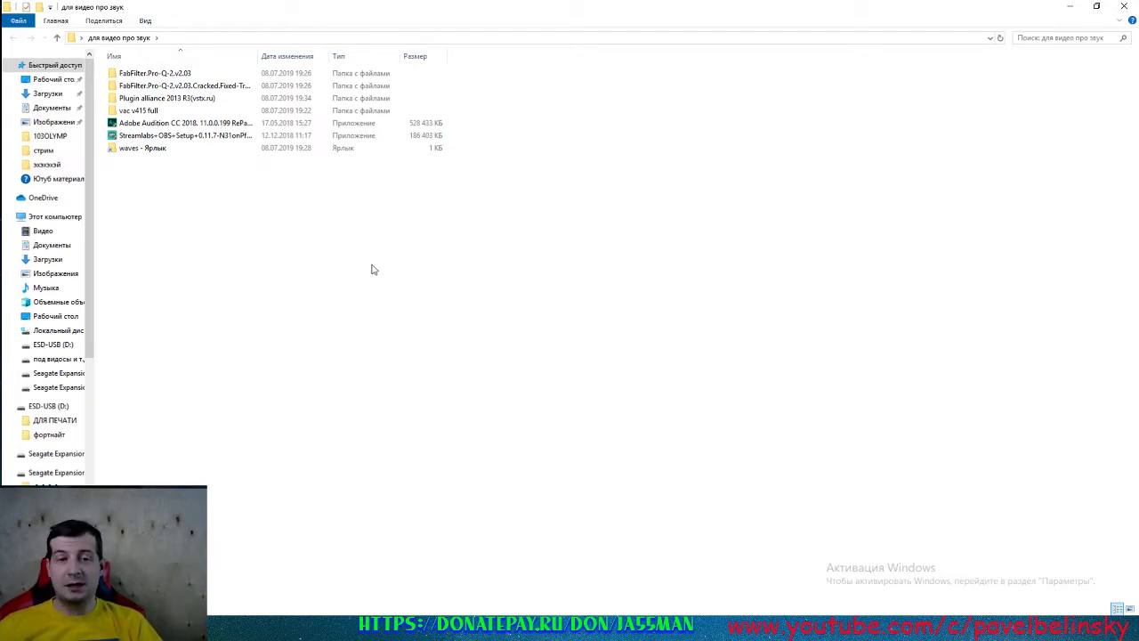
left_click(180, 127)
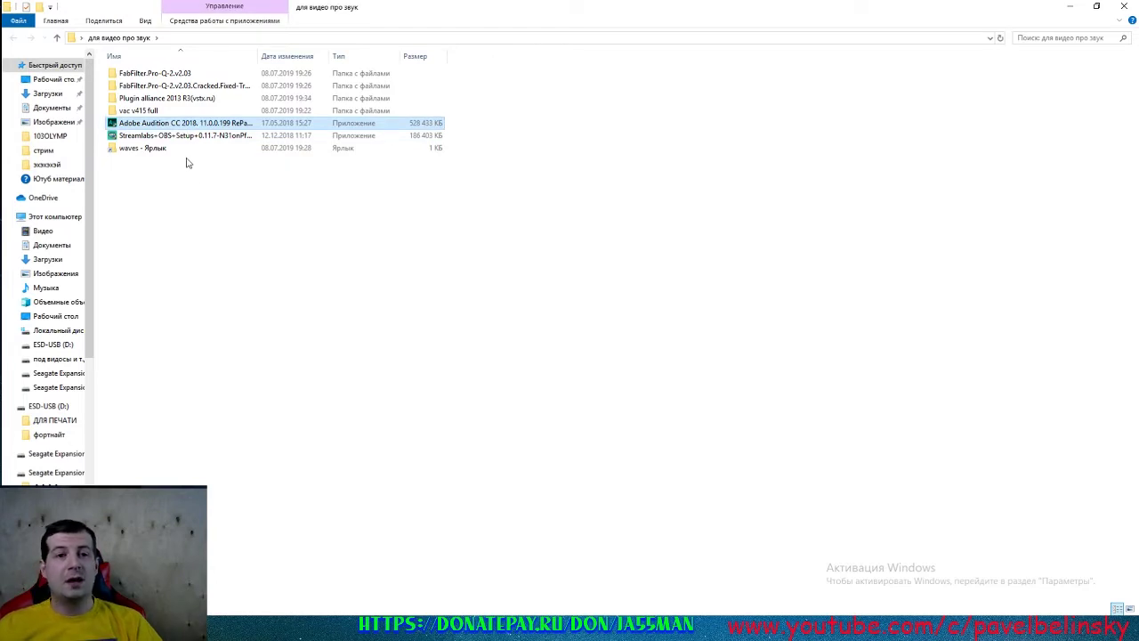
left_click(208, 180)
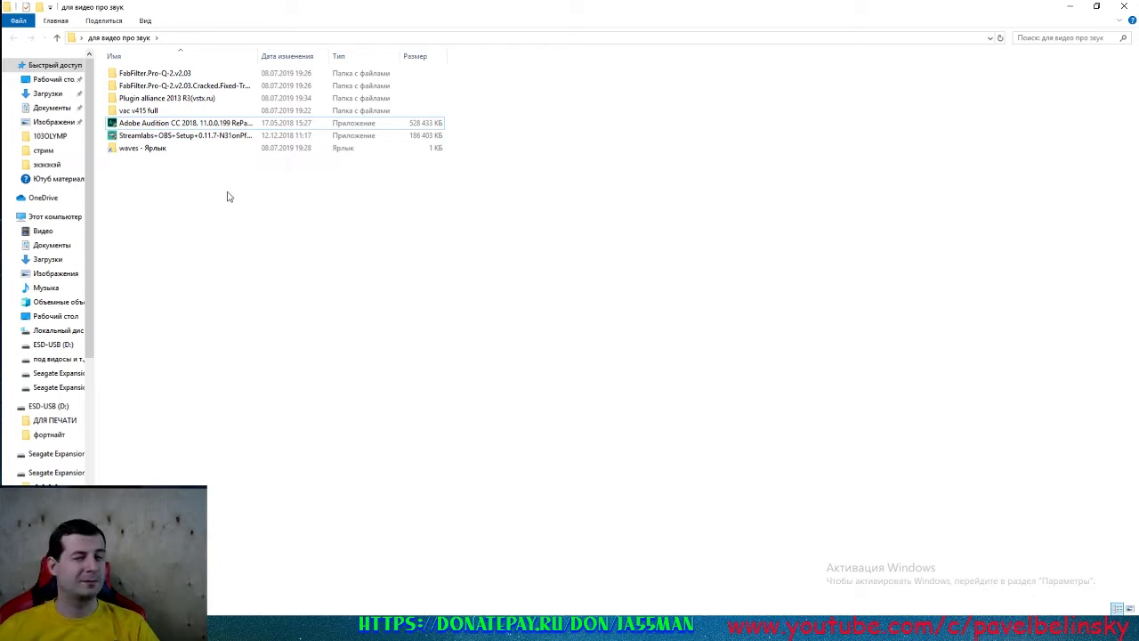
left_click(175, 124)
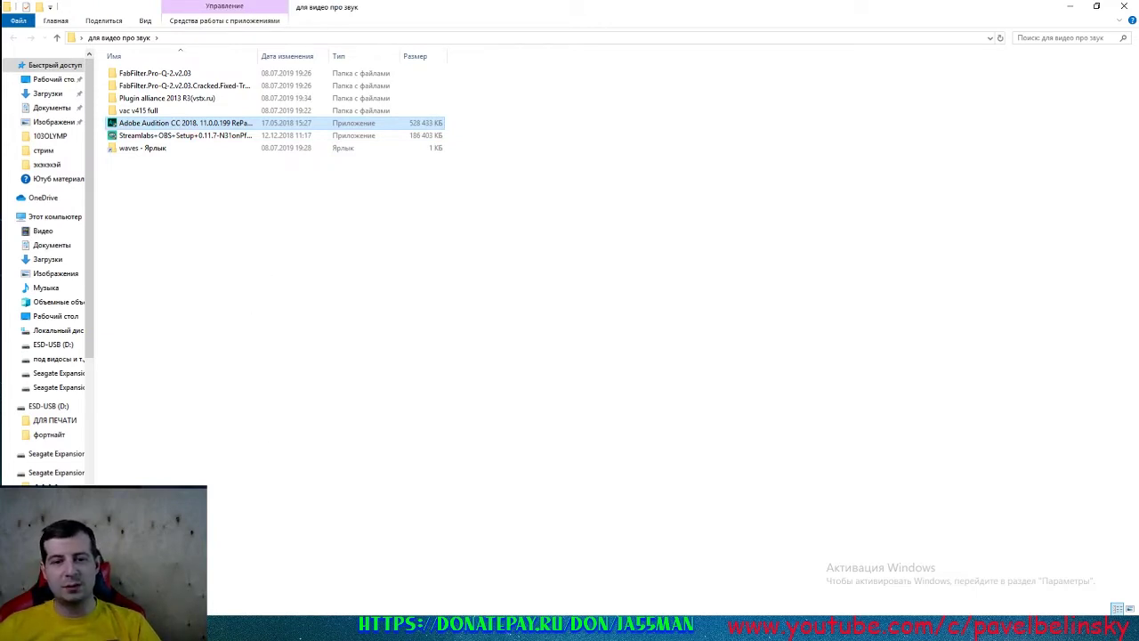
Switch to Adobe Audition to view the multitrack session, and return to the installer folder.
mouse_move(291, 628)
left_click(277, 574)
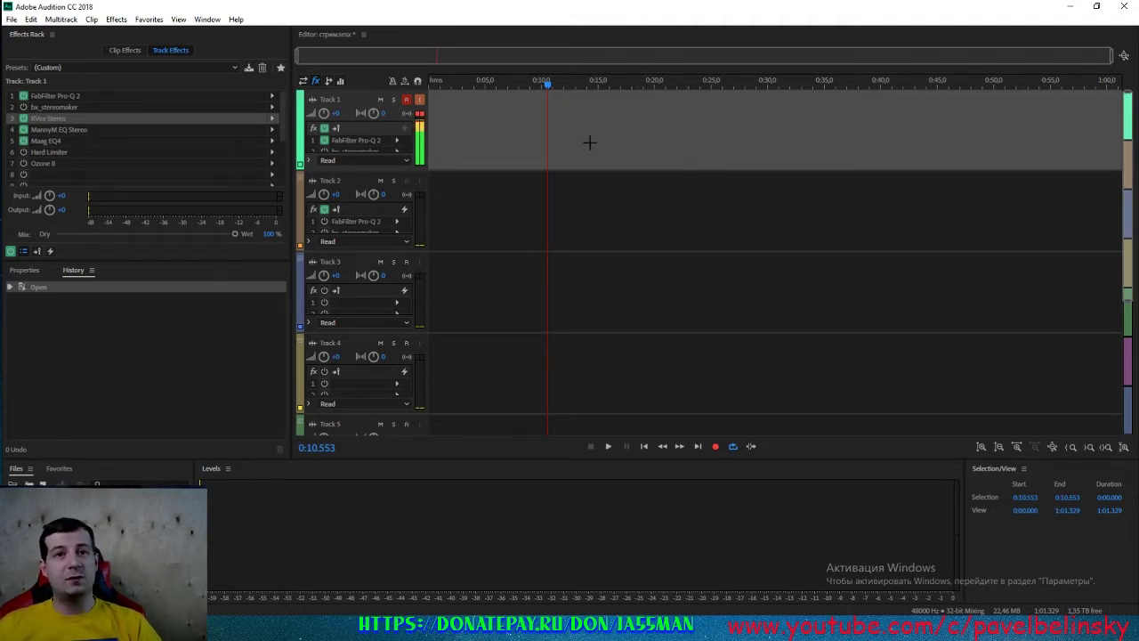
left_click(1073, 9)
left_click(274, 220)
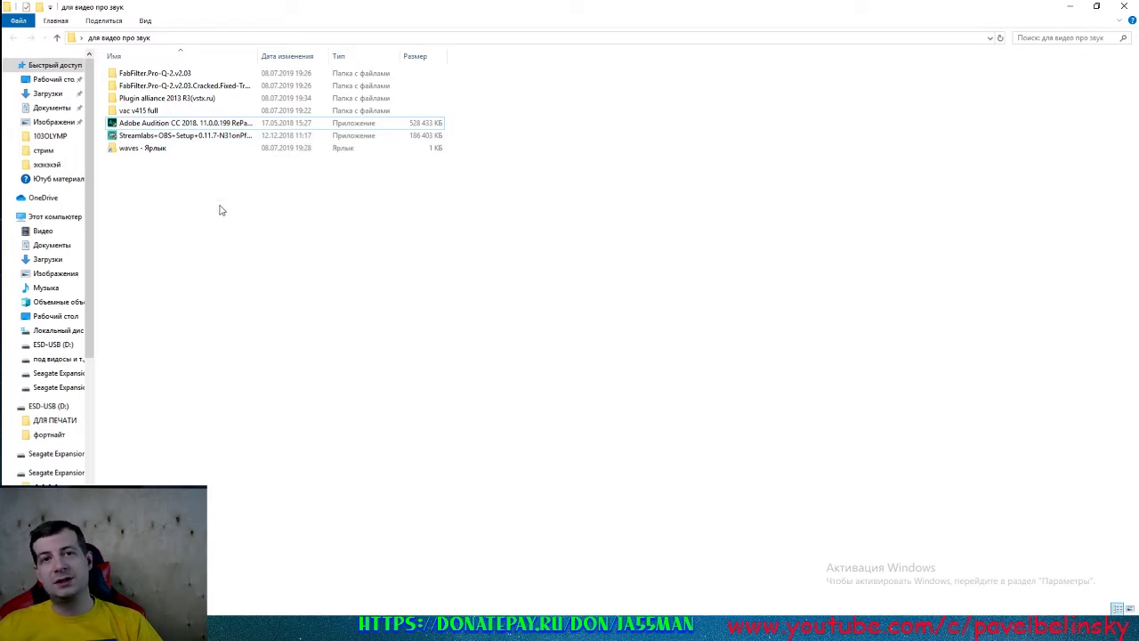
Point out the Streamlabs OBS installer, view the running Streamlabs OBS editor, and return to the folder.
left_click(202, 140)
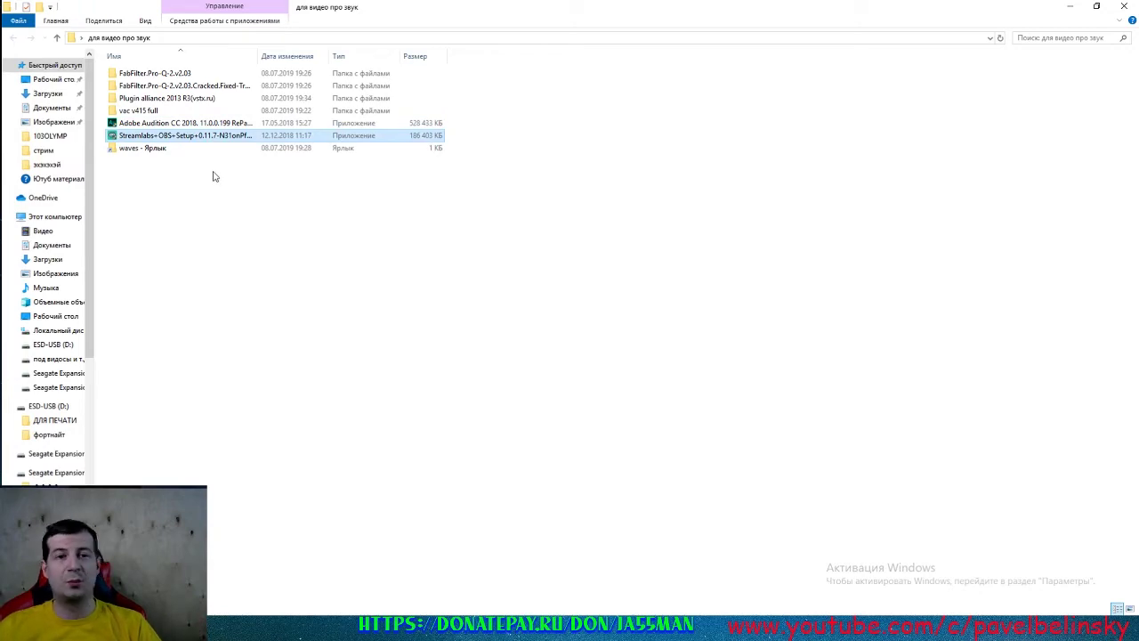
left_click(213, 176)
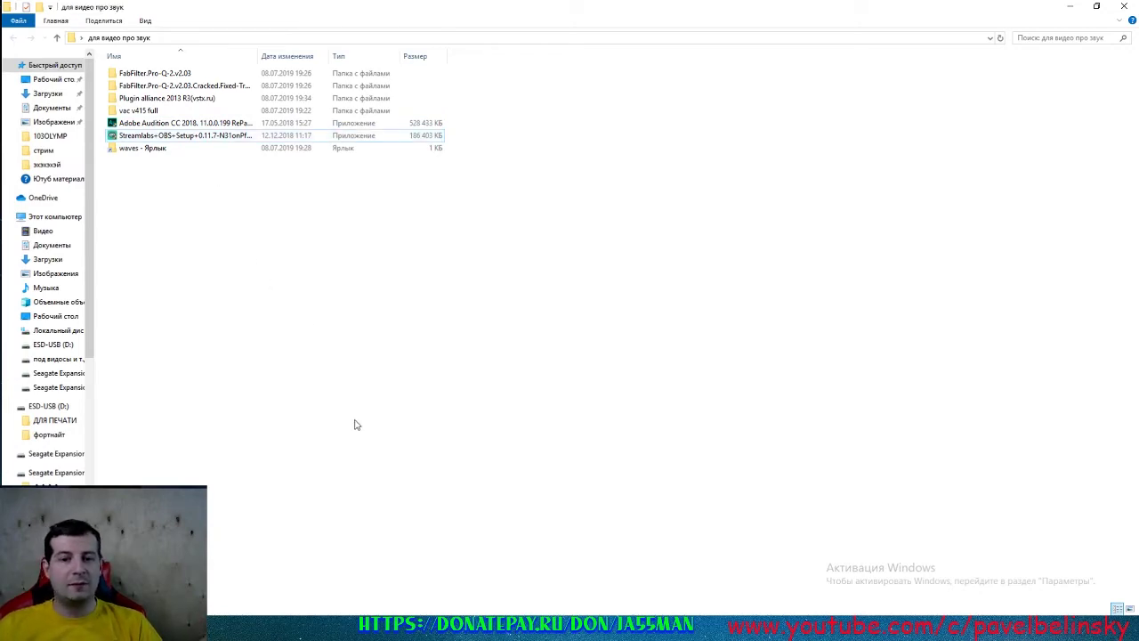
key("alt+Tab")
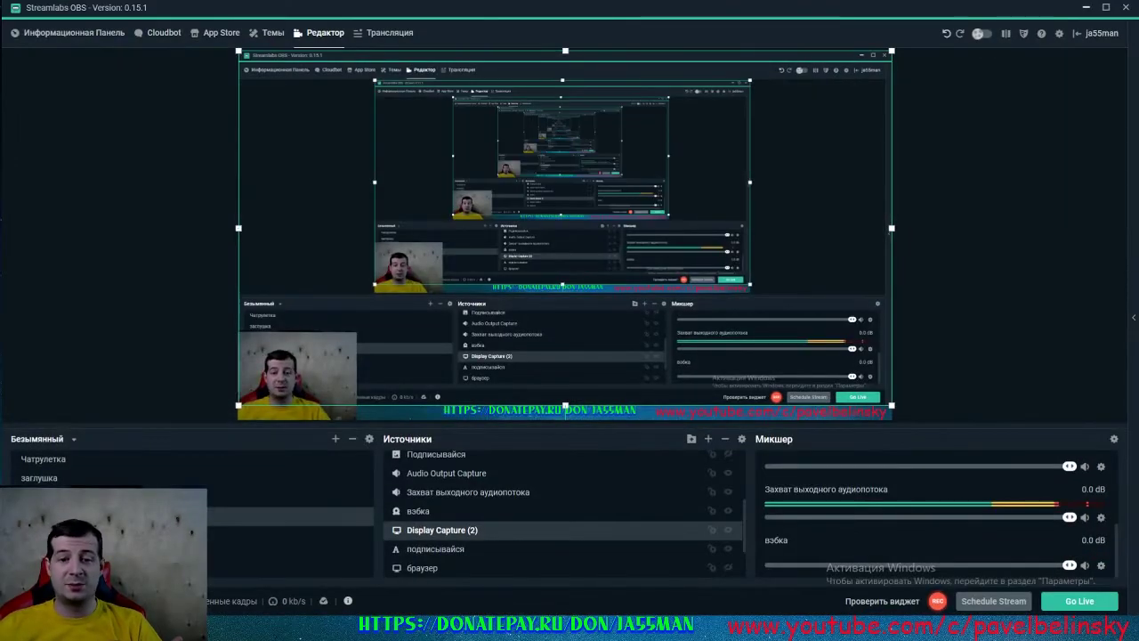
key("alt+Tab")
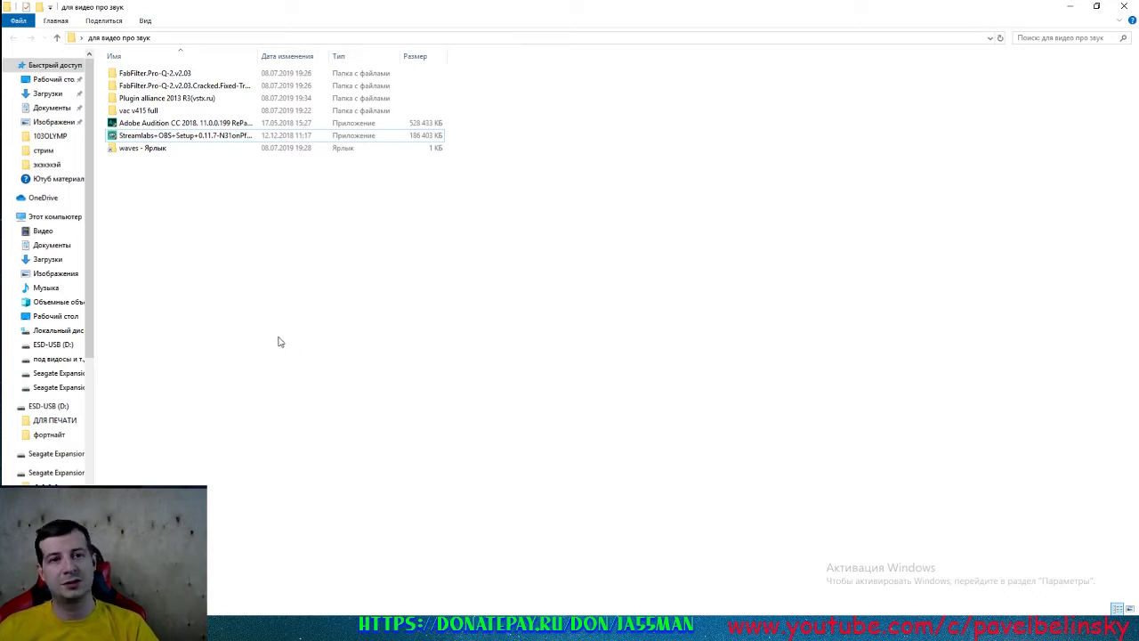
Look through the FabFilter.Pro-Q-2.v2.03 folder and open the Plugin alliance 2013 R3(vstx.ru) folder.
double_click(177, 75)
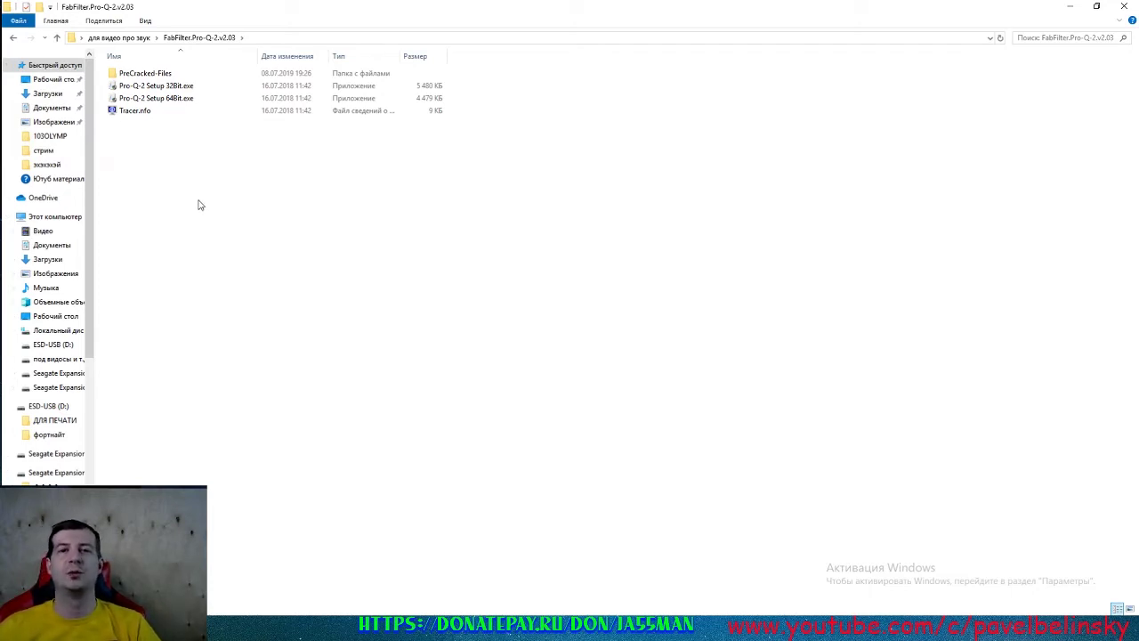
left_click(12, 39)
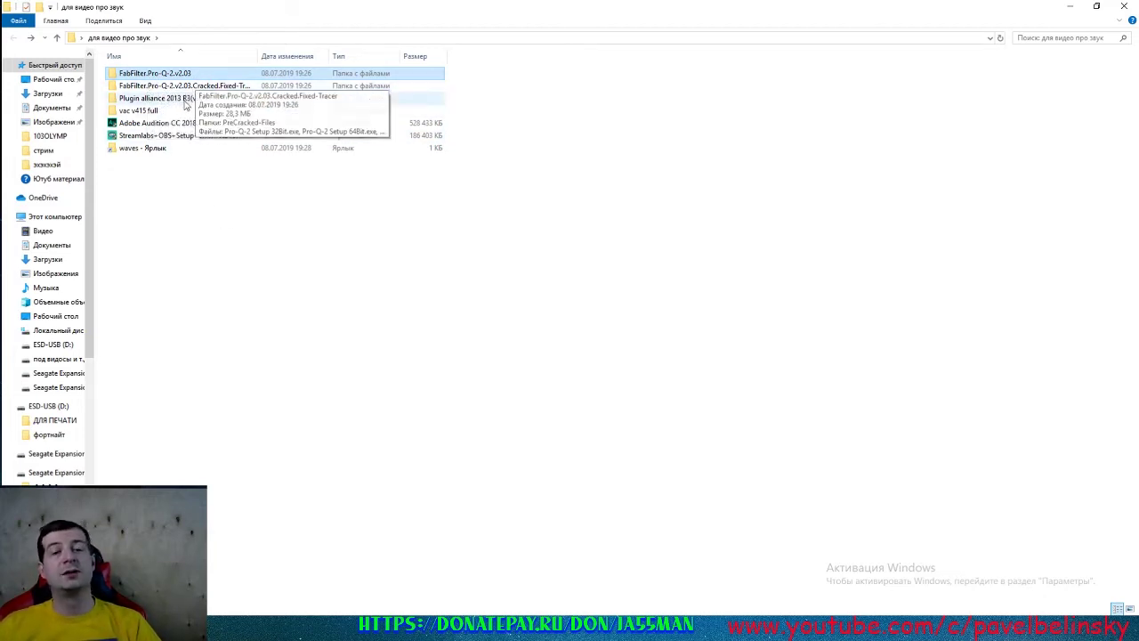
double_click(185, 100)
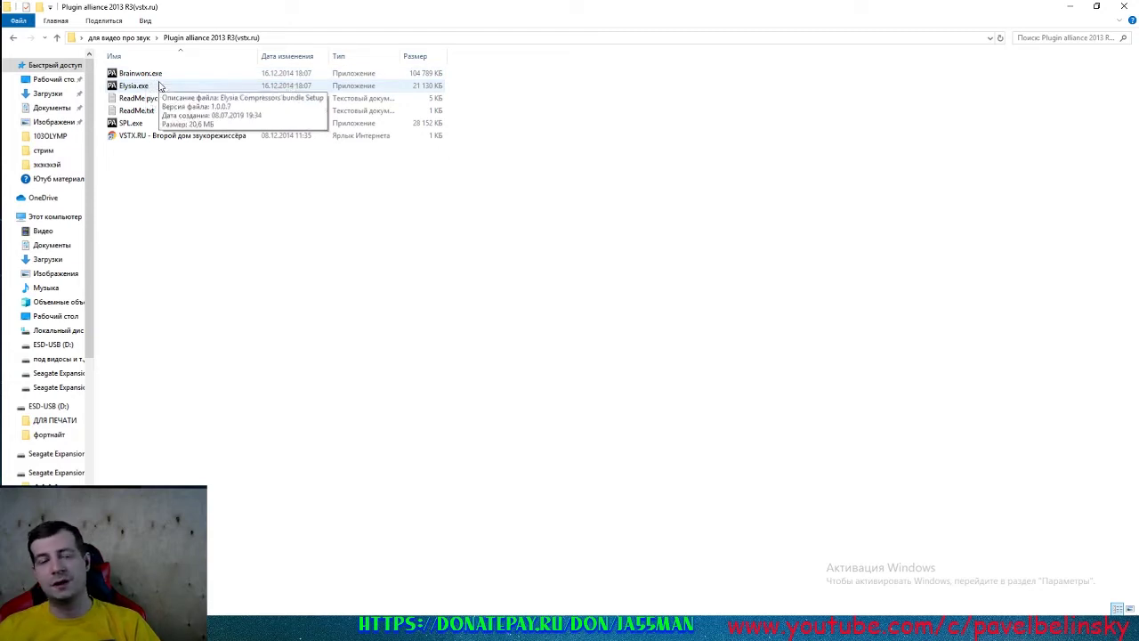
Read ReadMe рус.txt, highlighting the Brainworx Bundle and Plugin Alliance Maag EQ4 entries, and close it.
left_click(153, 100)
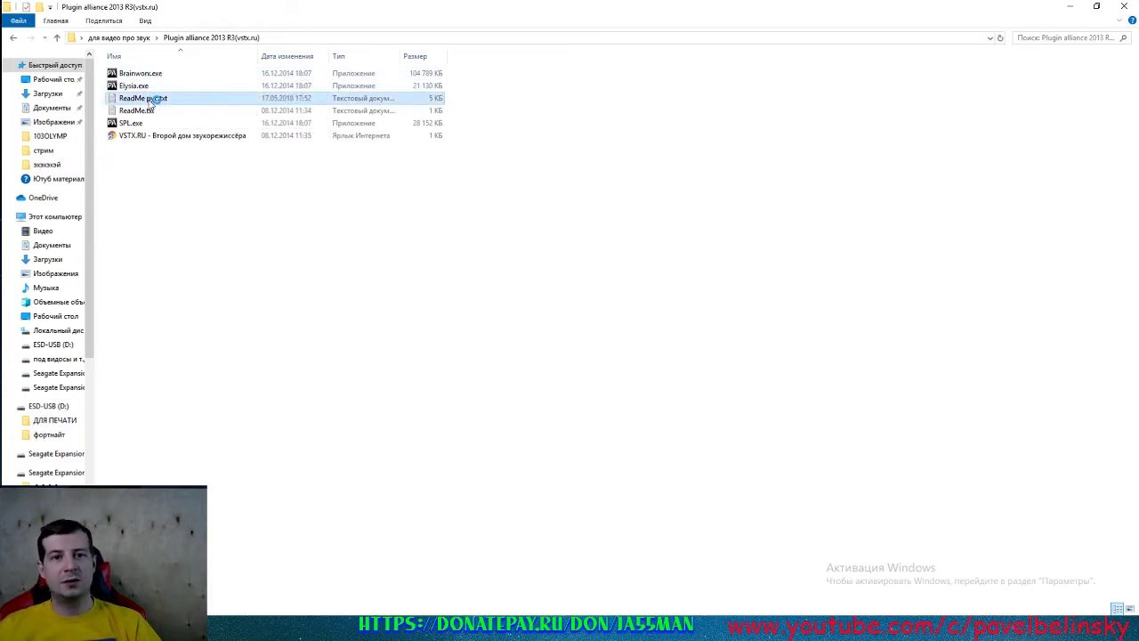
double_click(152, 100)
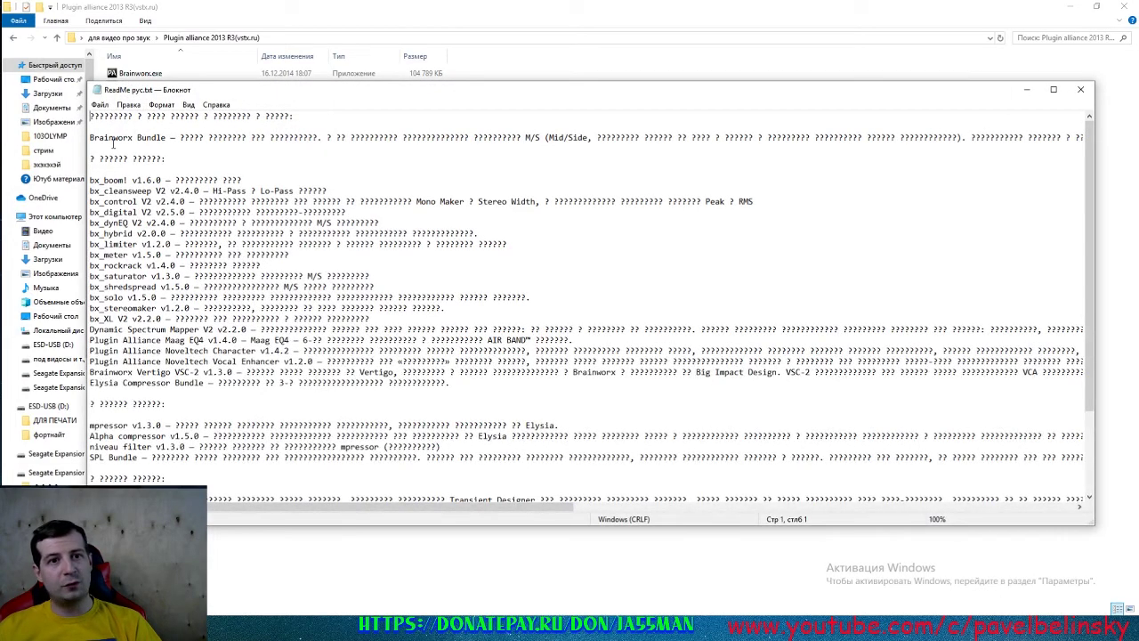
left_click_drag(112, 137, 141, 138)
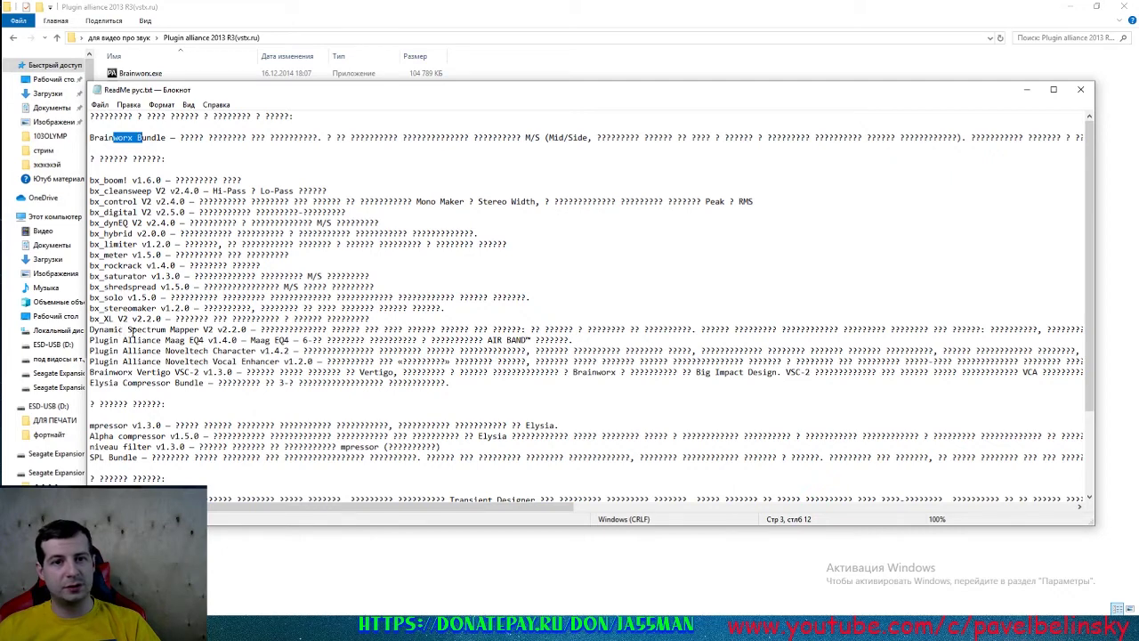
left_click_drag(99, 340, 223, 341)
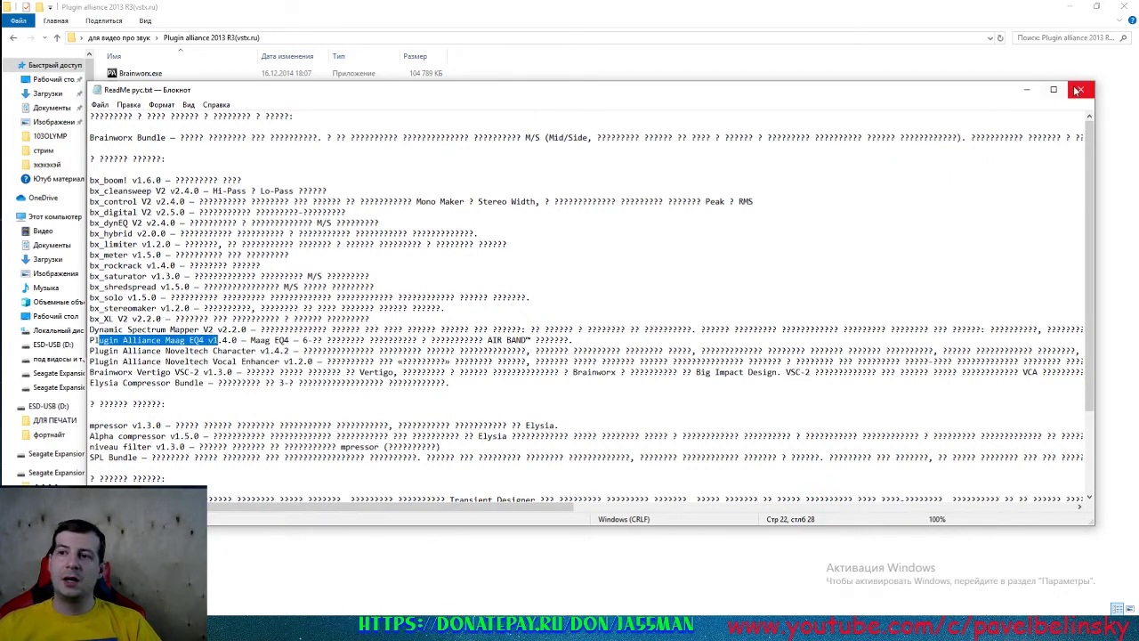
left_click(1077, 90)
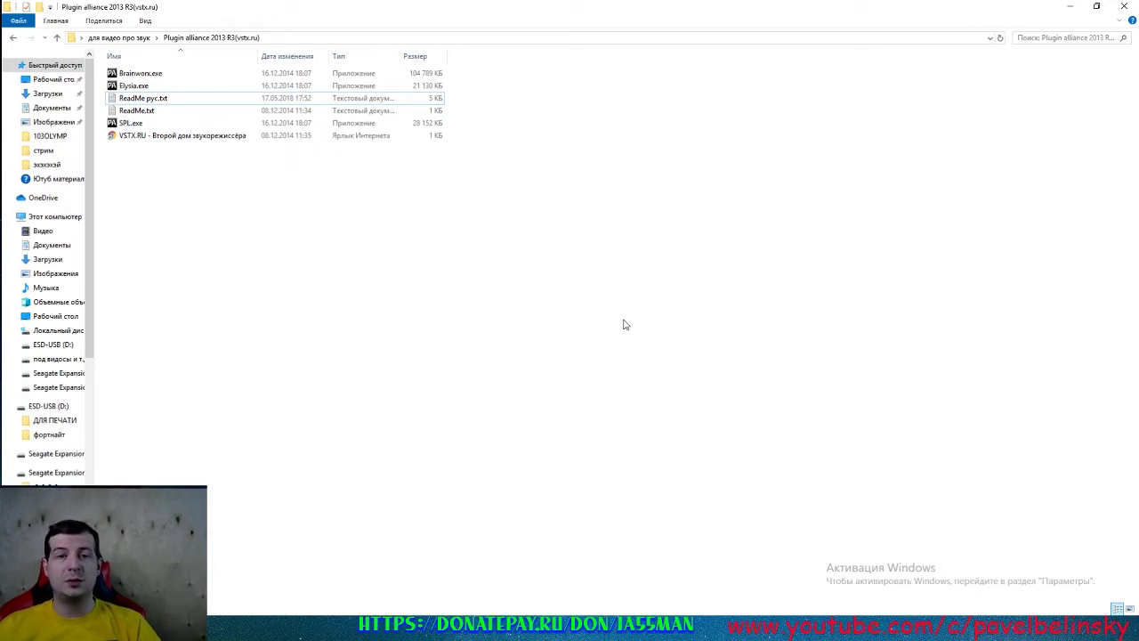
Open the waves folder through its shortcut and read the SymLink installation notes in the Waves Complete 2017.11.23 NO INSTALL text file.
left_click(13, 39)
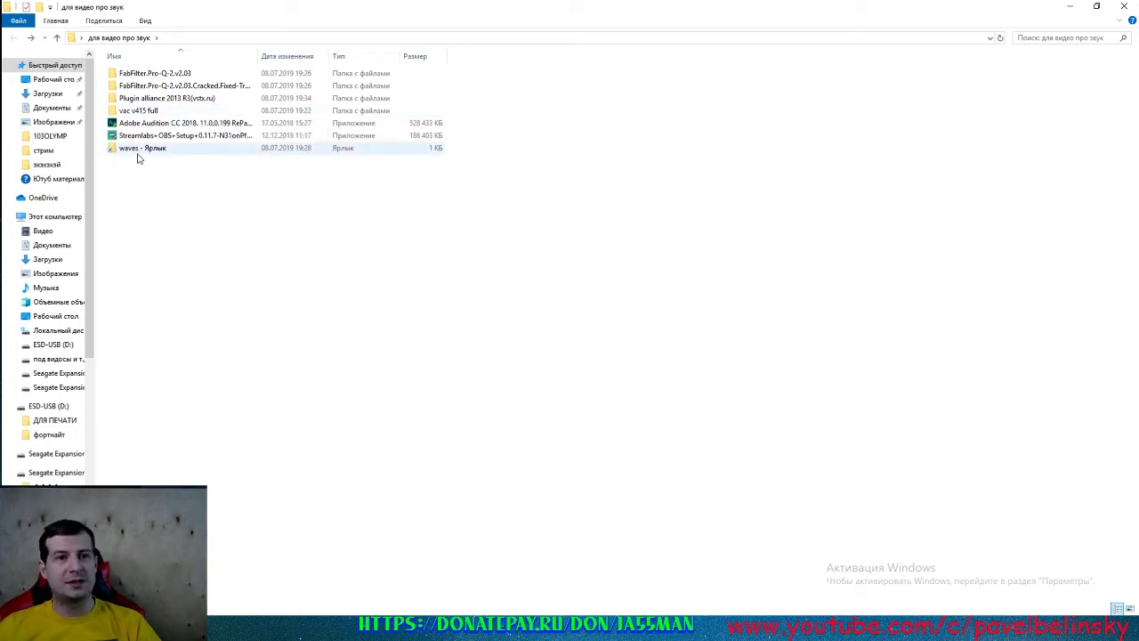
double_click(138, 155)
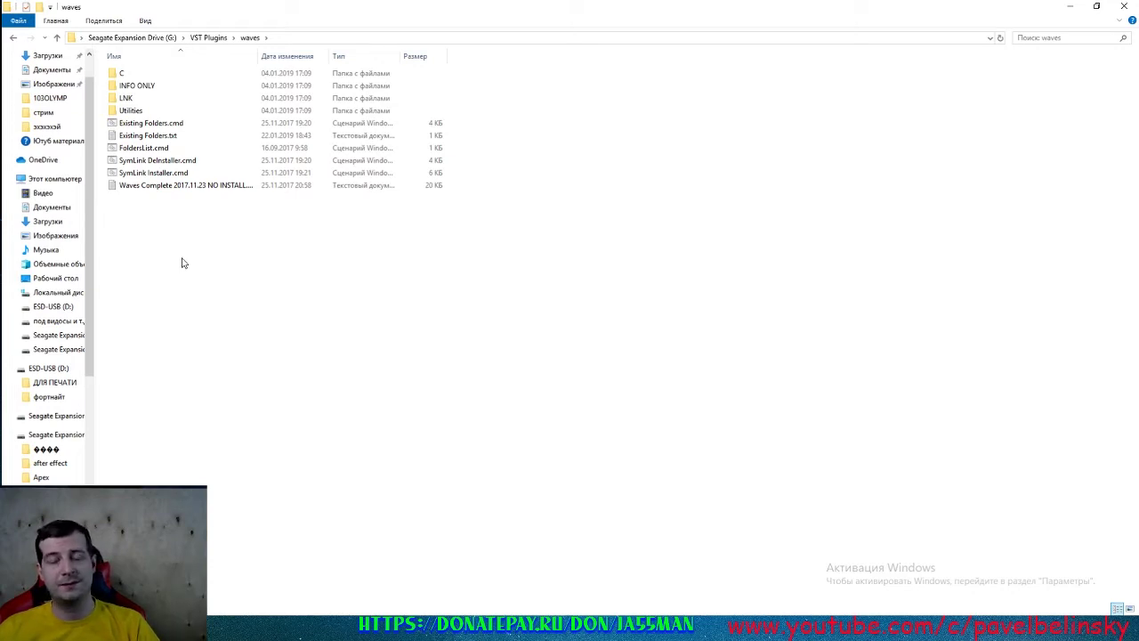
double_click(153, 185)
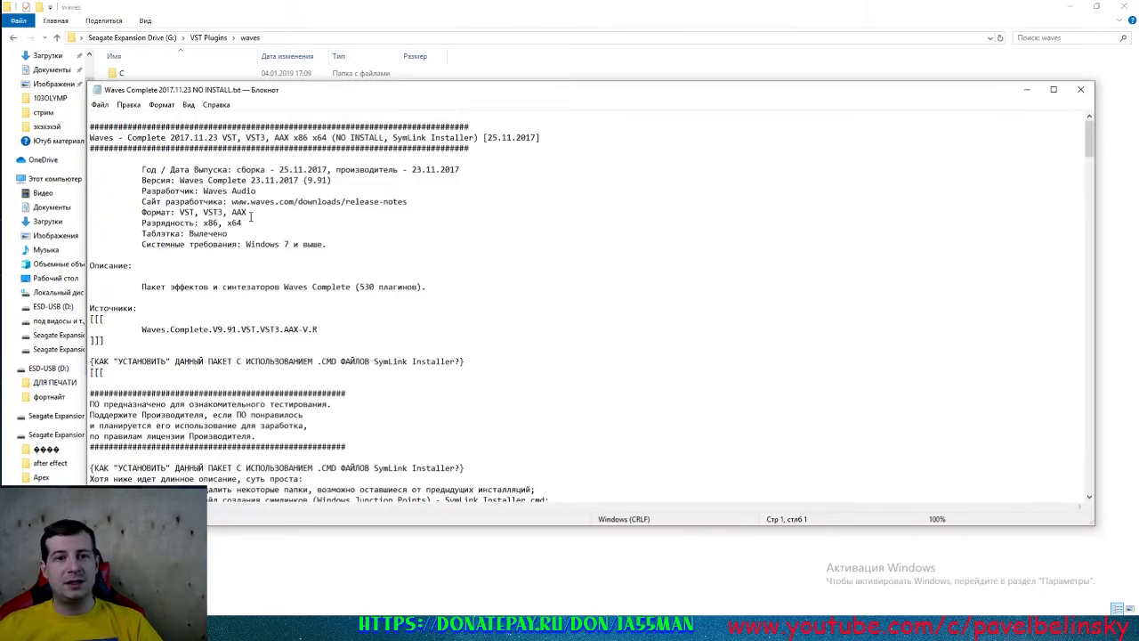
left_click_drag(181, 317, 290, 331)
left_click_drag(91, 361, 464, 361)
left_click_drag(227, 404, 333, 405)
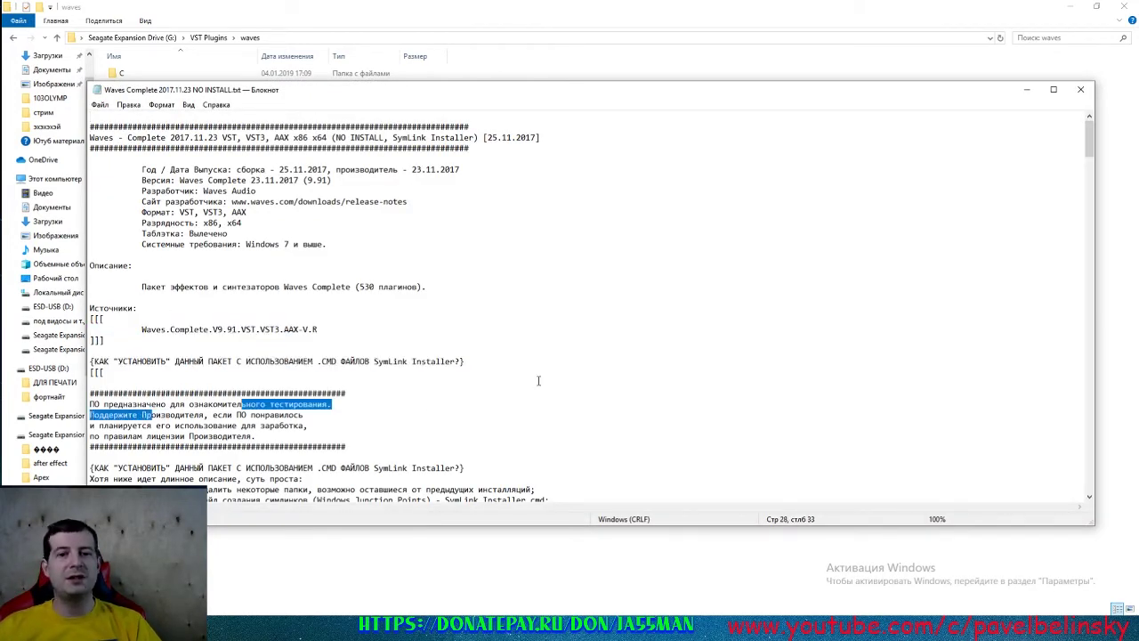
left_click(737, 286)
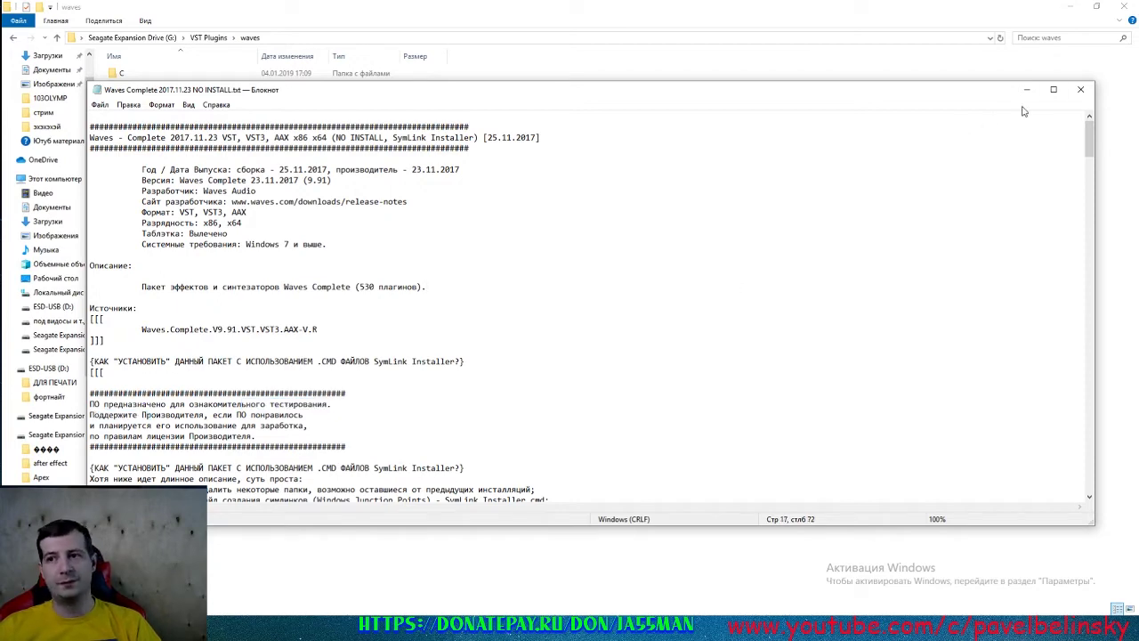
left_click(1083, 90)
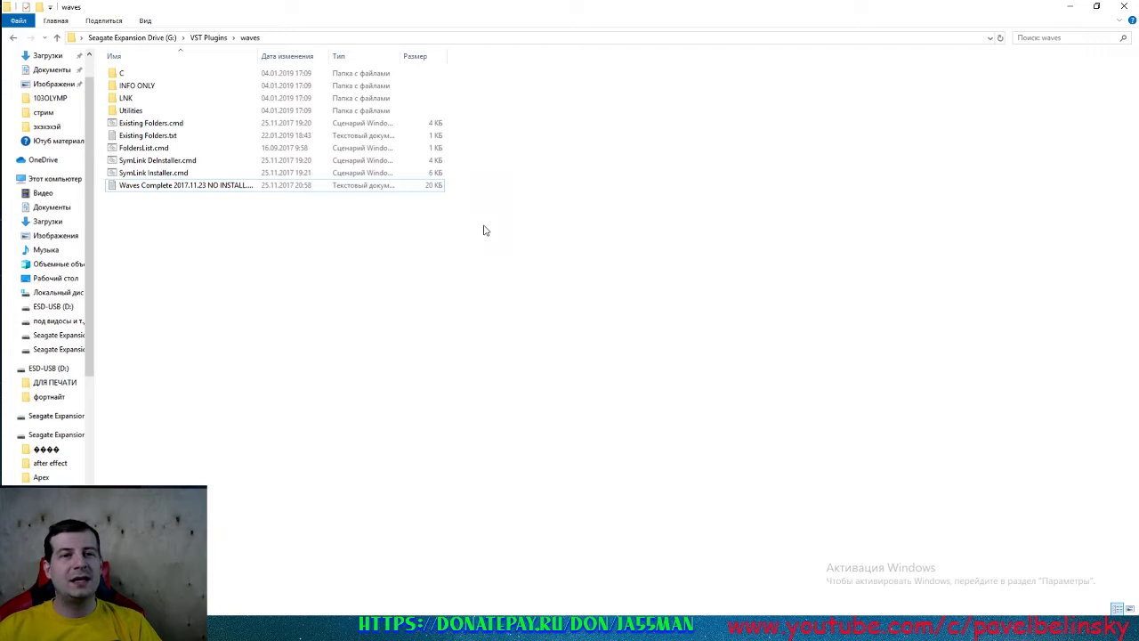
Point out setup.exe and setup64.exe in the vac v415 full folder, and return to the "для видео про звук" folder.
left_click(13, 38)
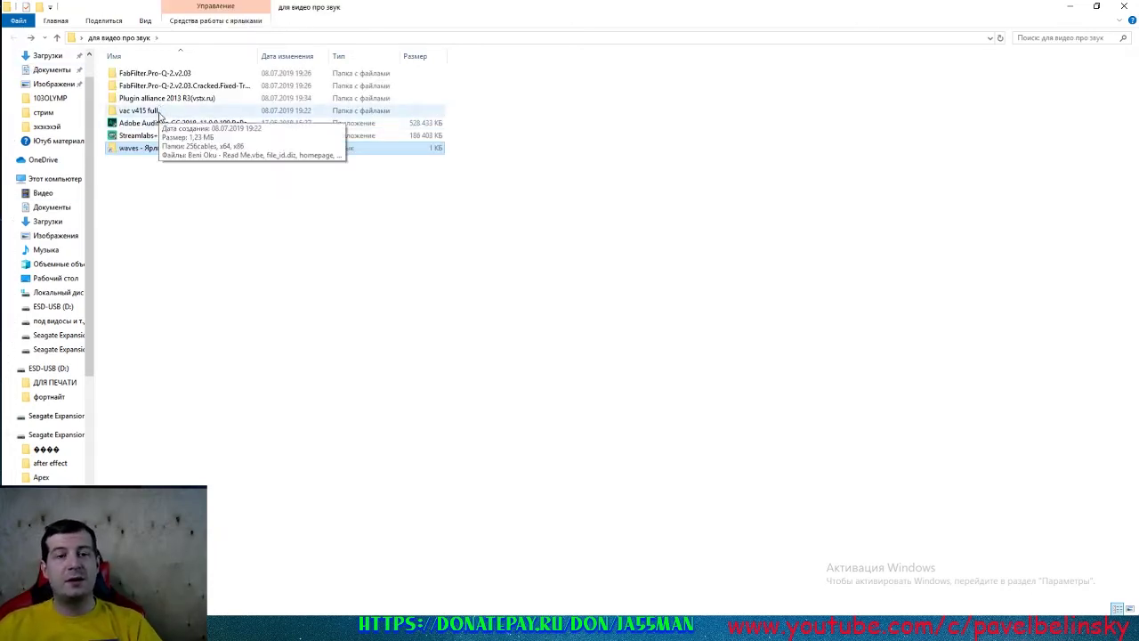
double_click(160, 110)
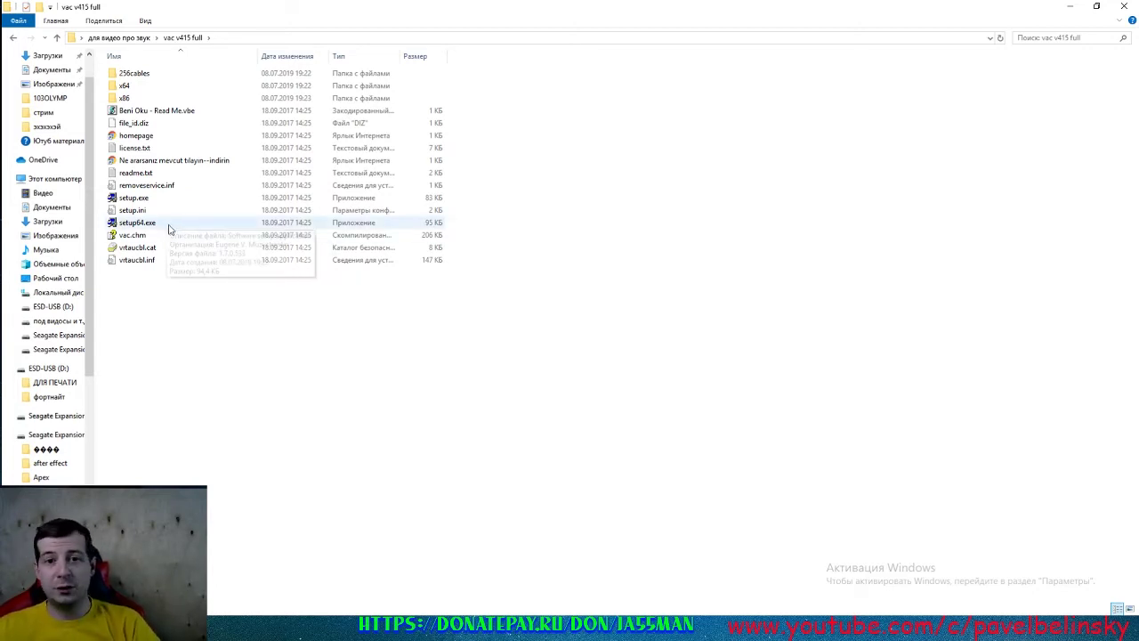
left_click(148, 203)
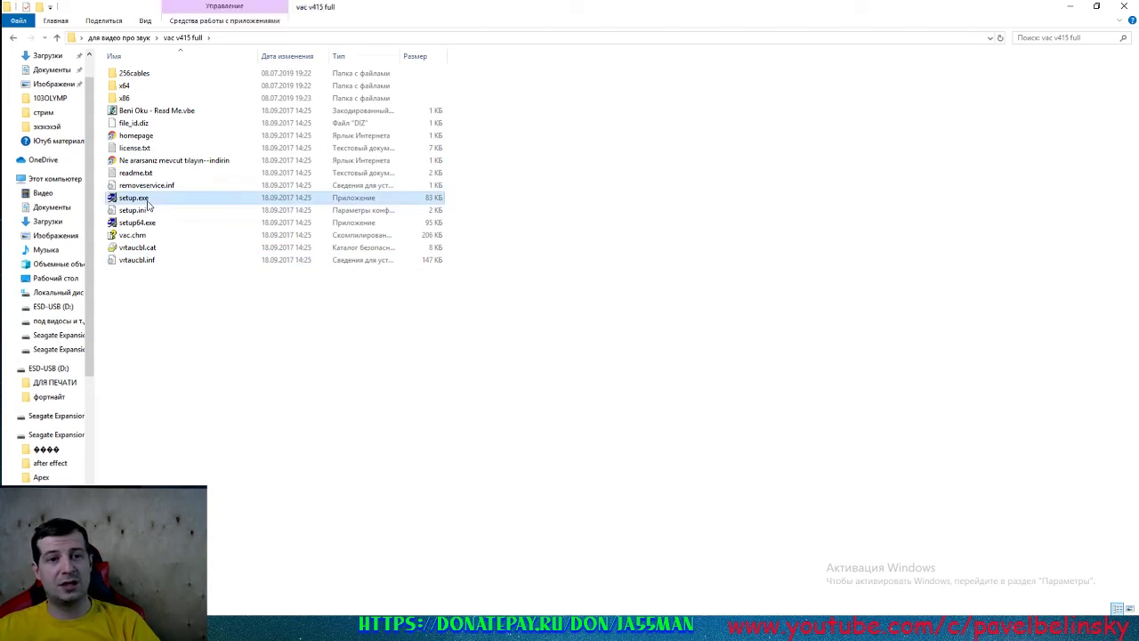
left_click(169, 227)
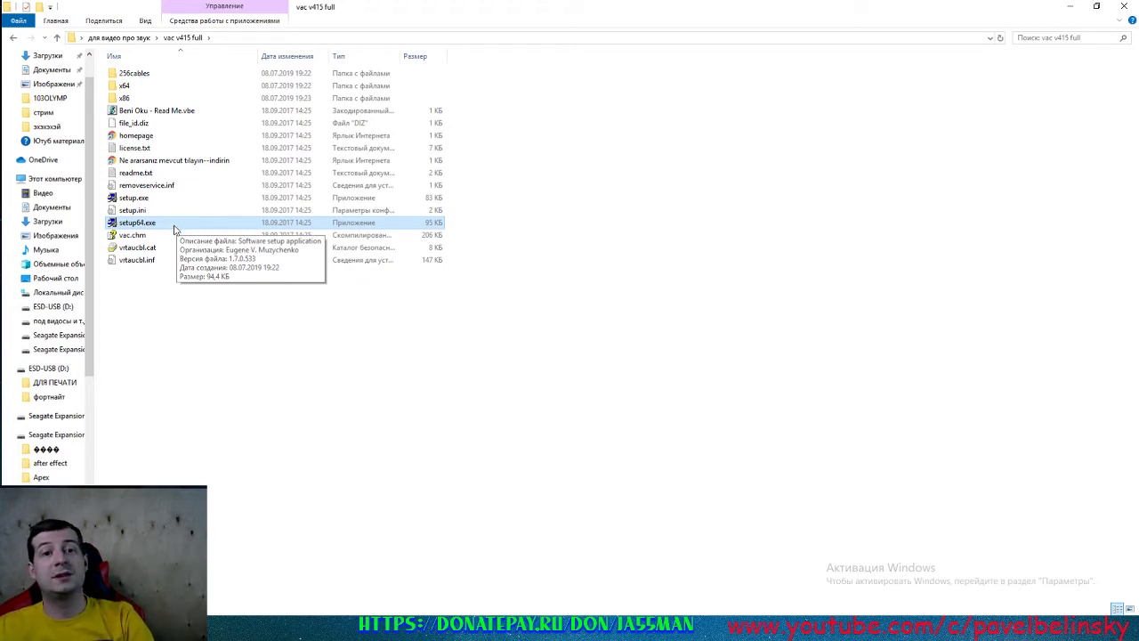
left_click(14, 38)
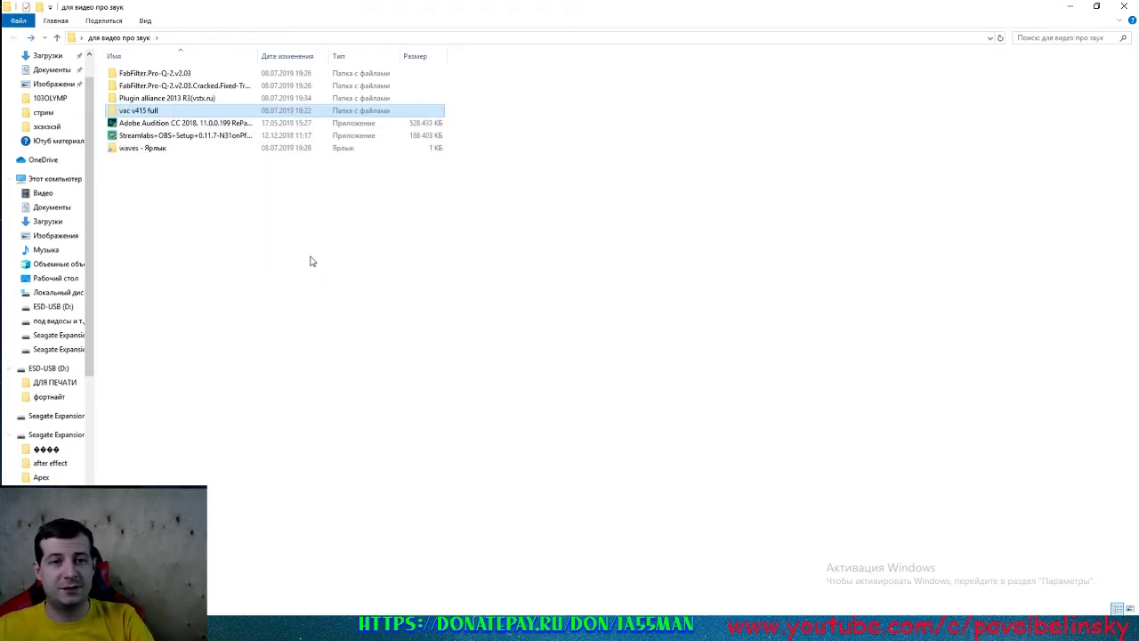
Switch to Adobe Audition and open the Audio Plug-In Manager.
left_click(301, 240)
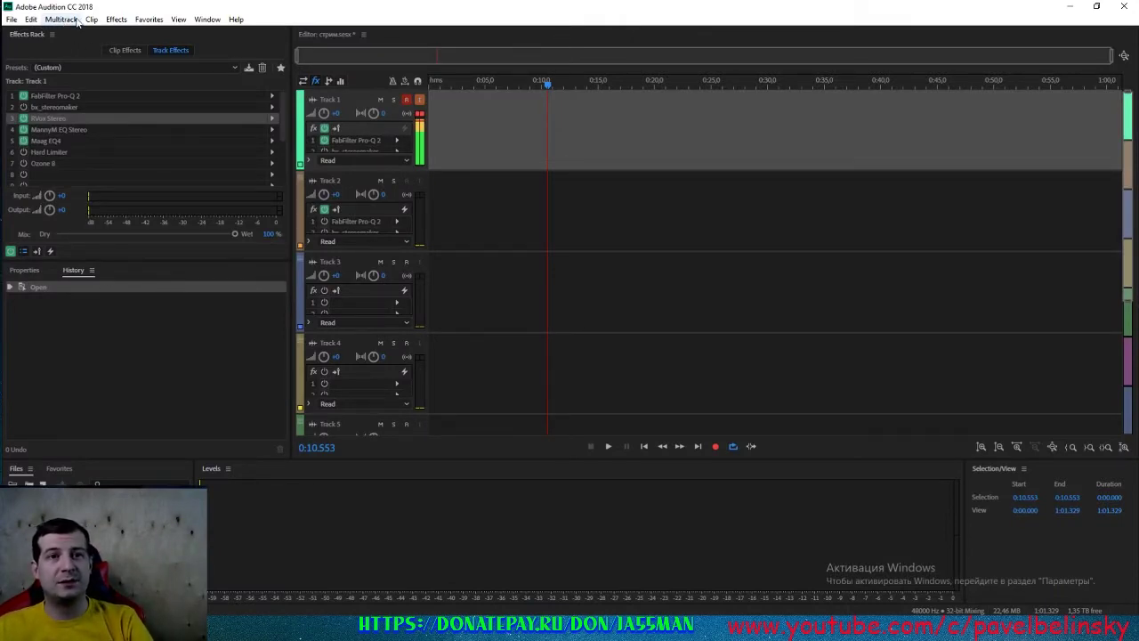
left_click(31, 19)
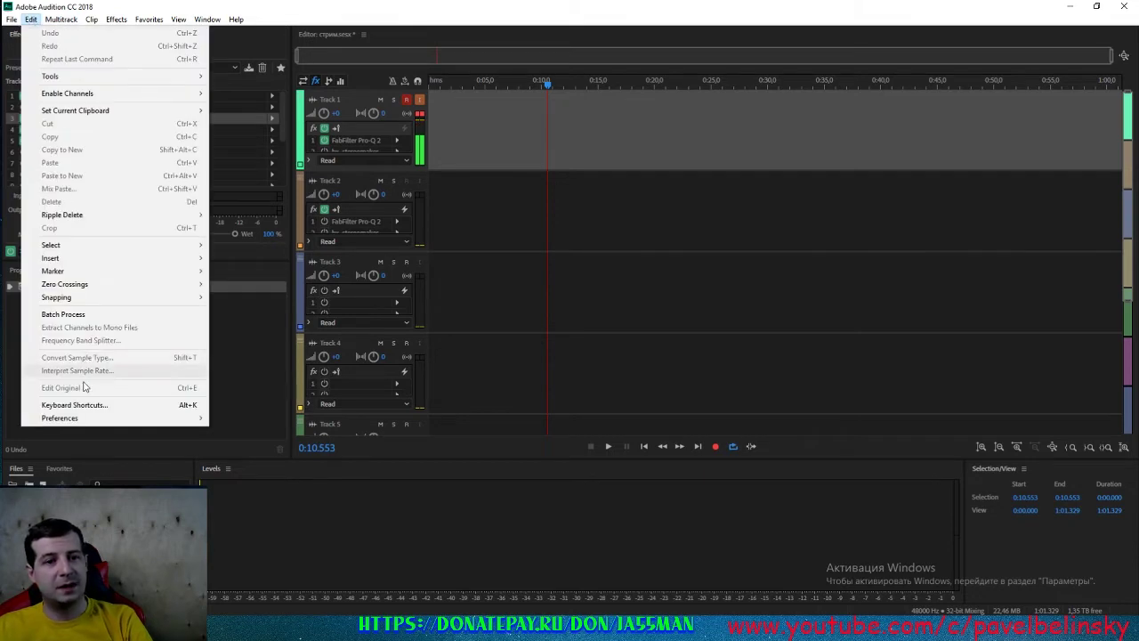
mouse_move(92, 419)
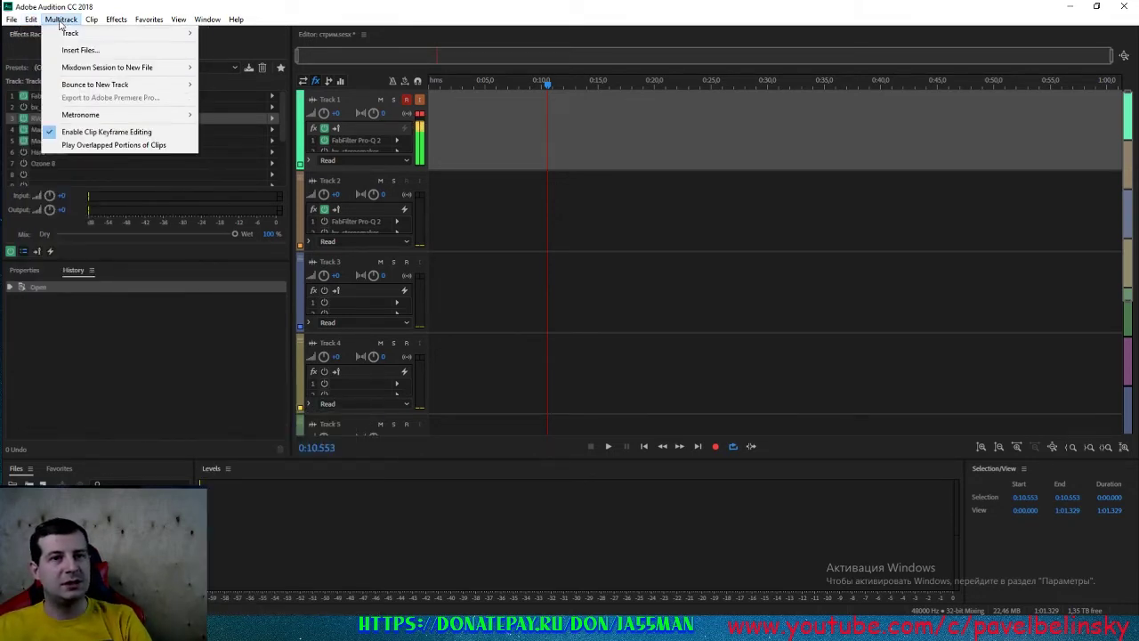
mouse_move(117, 20)
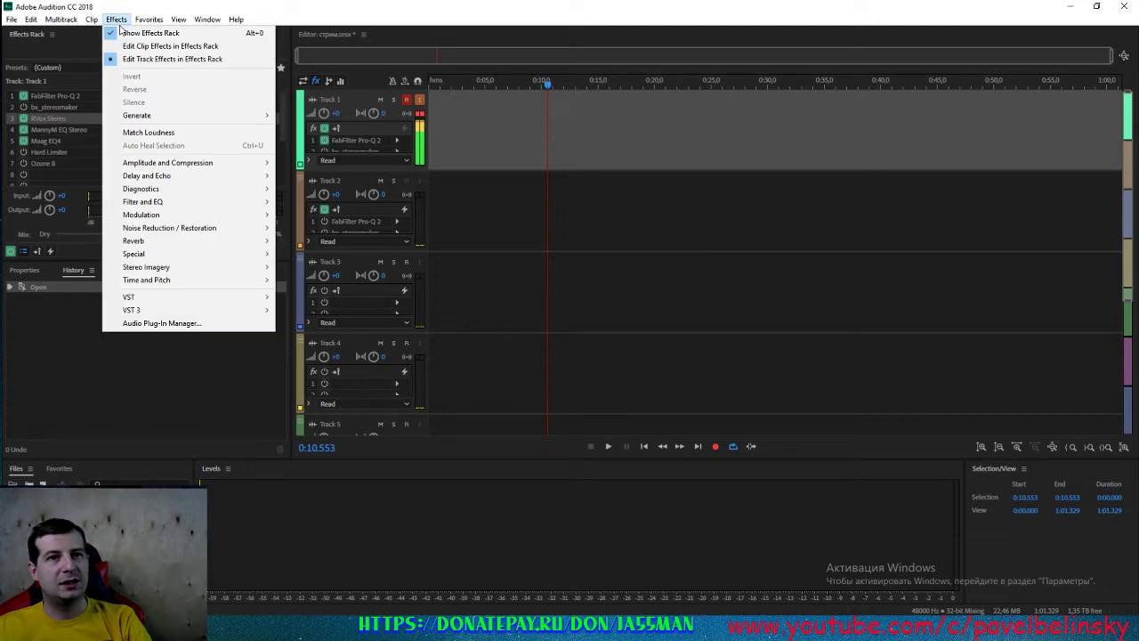
left_click(199, 325)
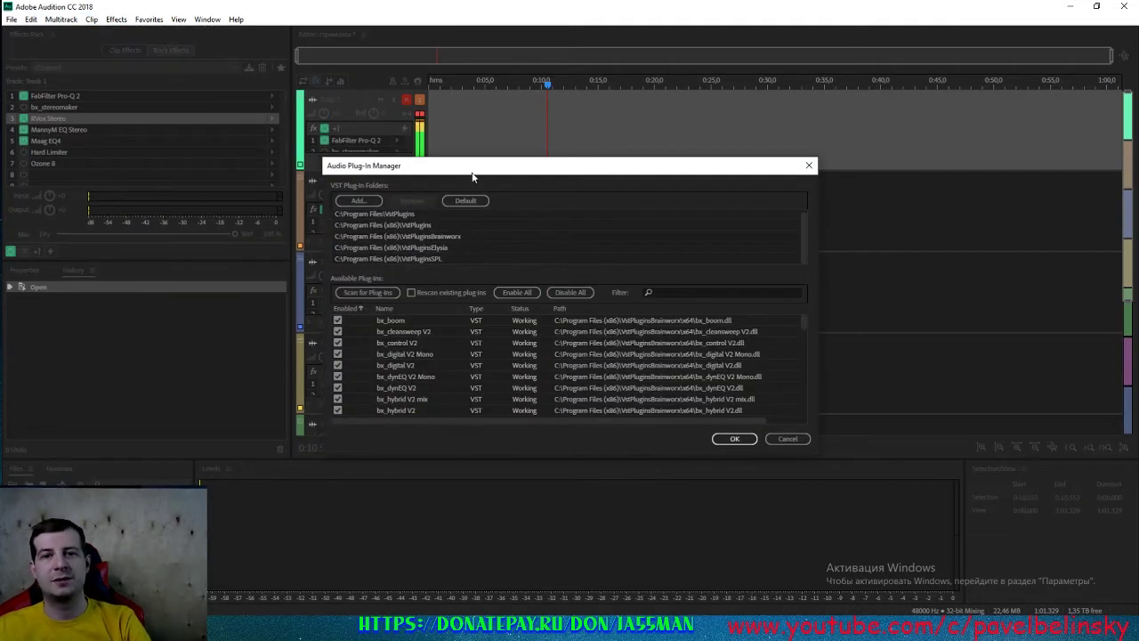
Look through the VST folders and available plug-ins in the Audio Plug-In Manager, and close it.
left_click_drag(474, 174, 648, 133)
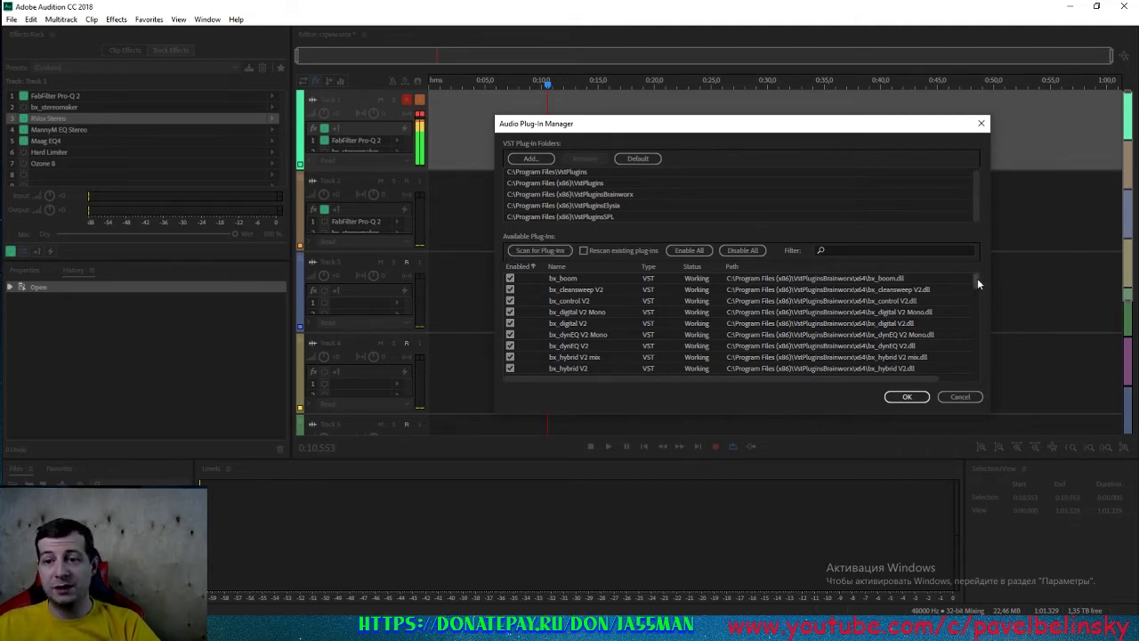
mouse_move(977, 277)
left_mouse_down()
mouse_move(980, 375)
mouse_move(977, 265)
left_mouse_up()
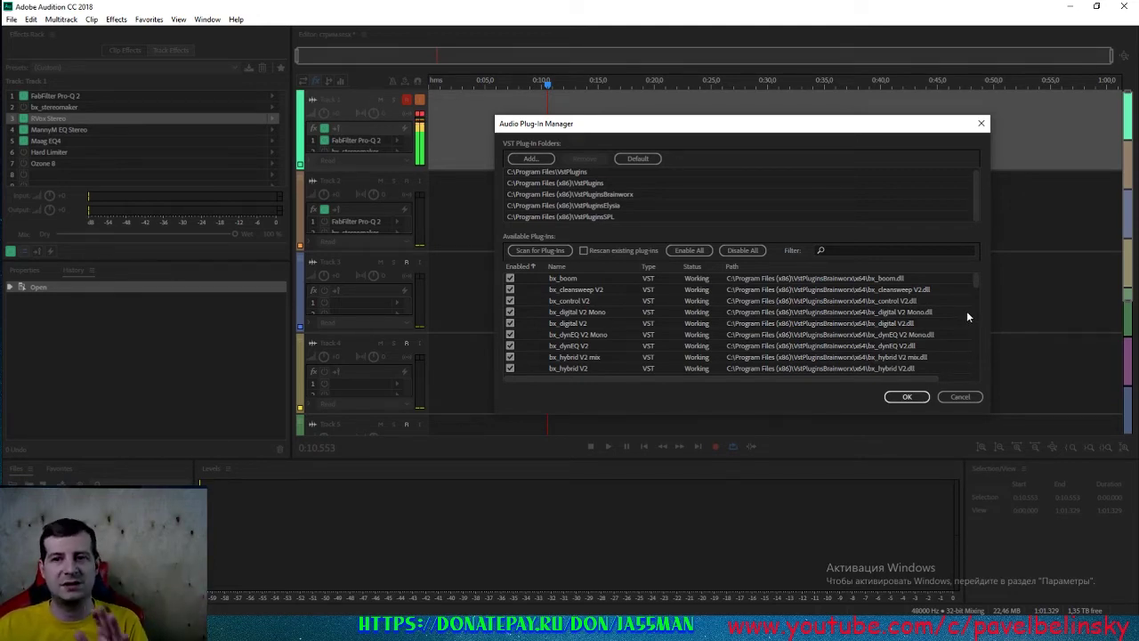
left_click_drag(977, 290, 993, 400)
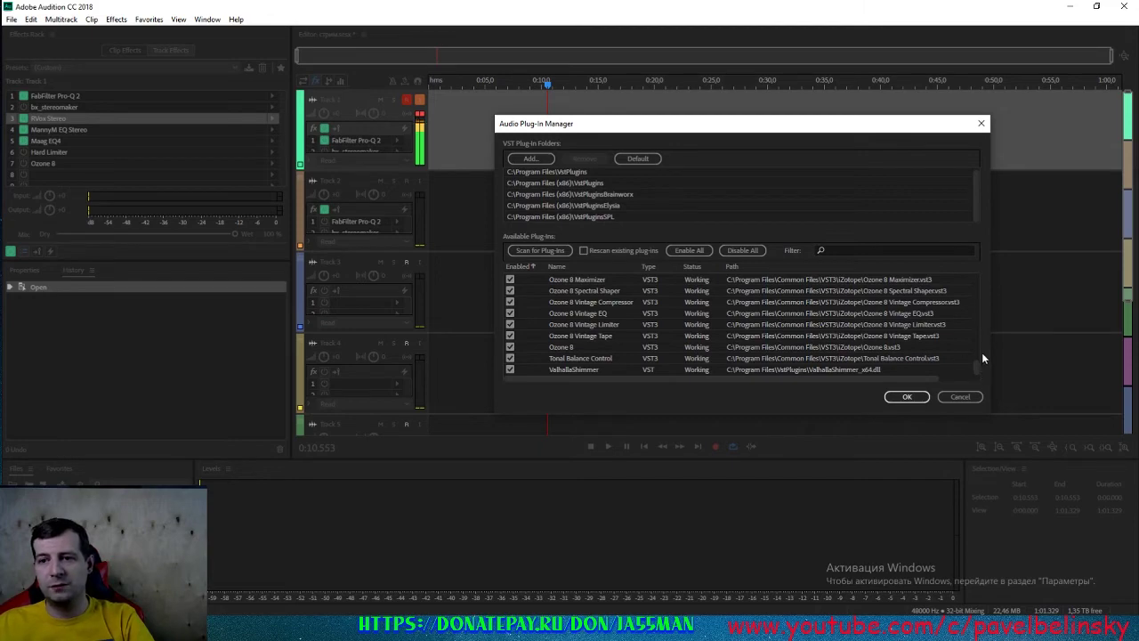
left_click_drag(972, 368, 977, 269)
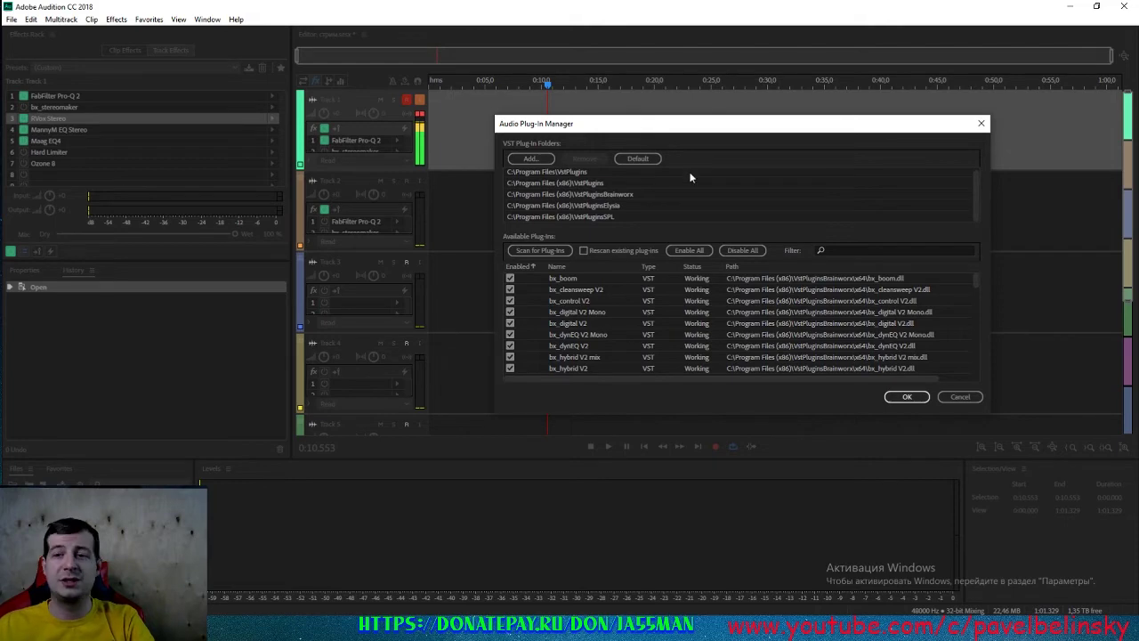
left_click(907, 396)
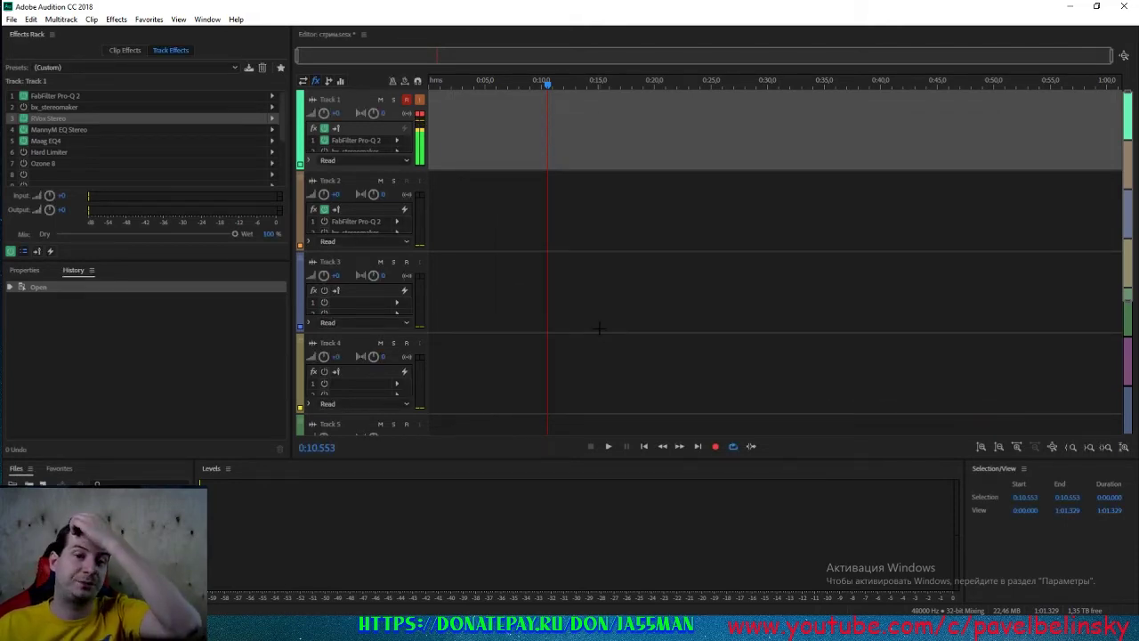
Show the tracks' inputs and outputs, and open the Audio Hardware preferences from Track 2's input choices.
left_click(315, 81)
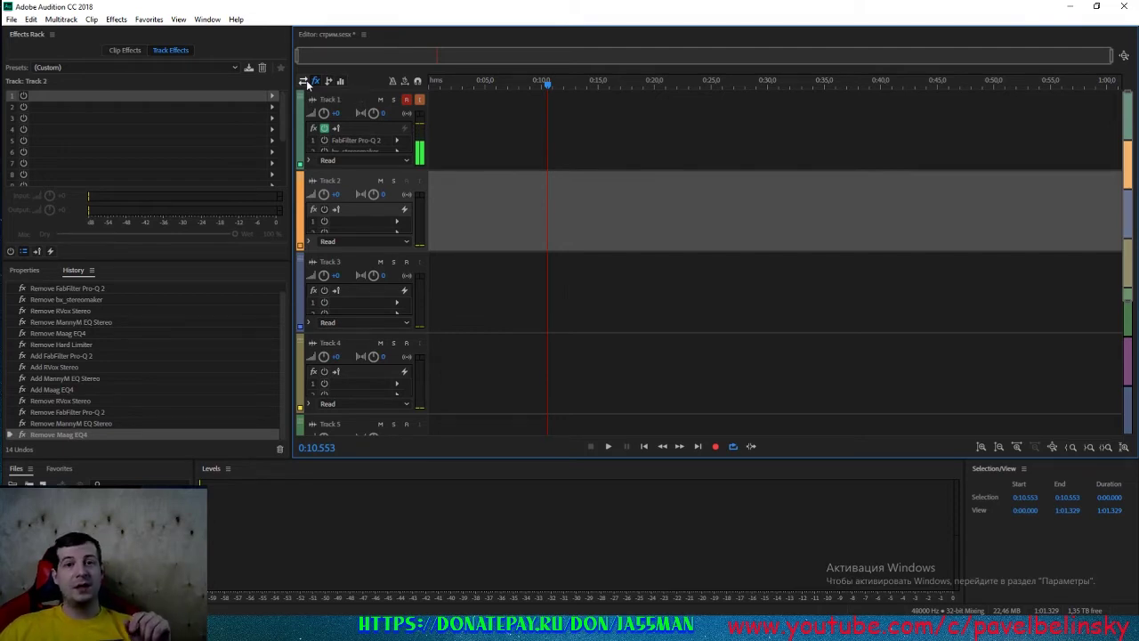
left_click(303, 81)
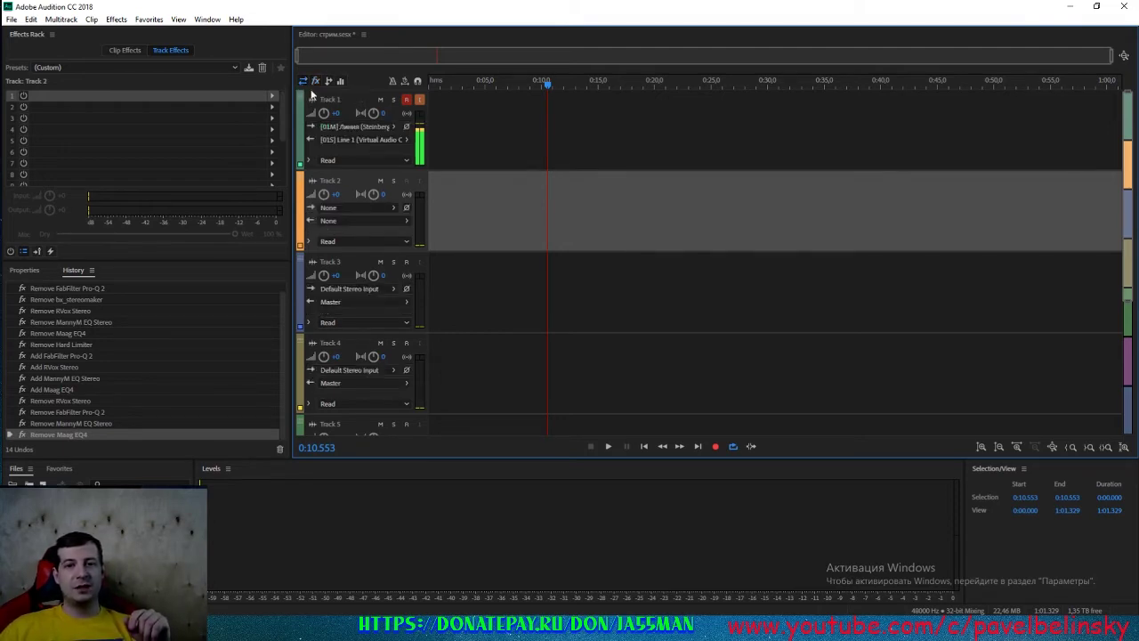
left_click(370, 209)
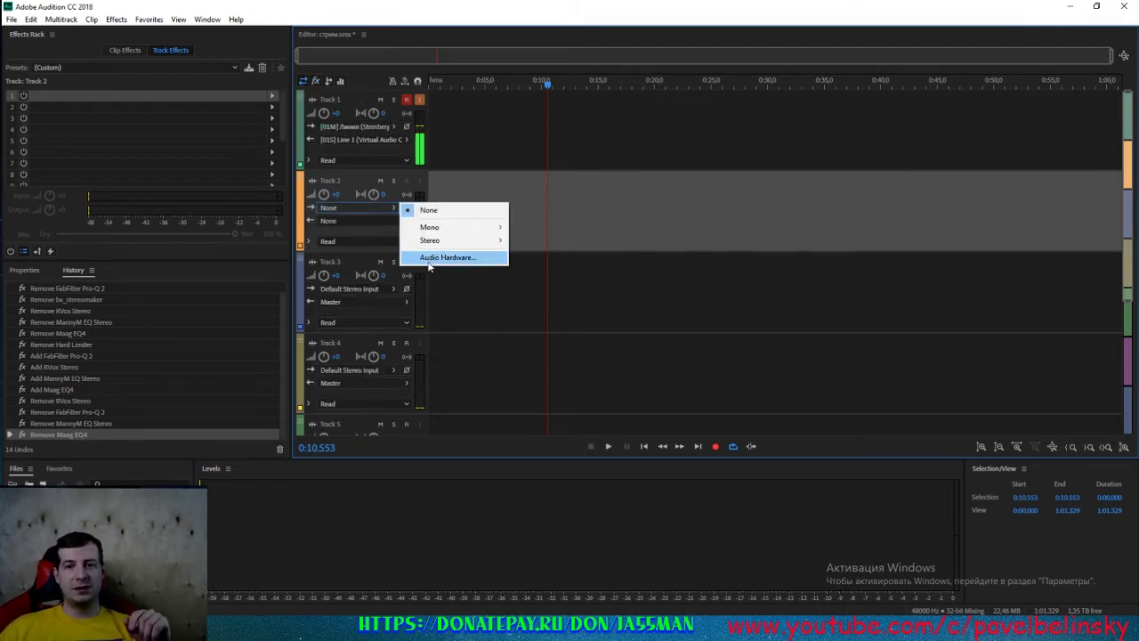
left_click(341, 207)
left_click(341, 206)
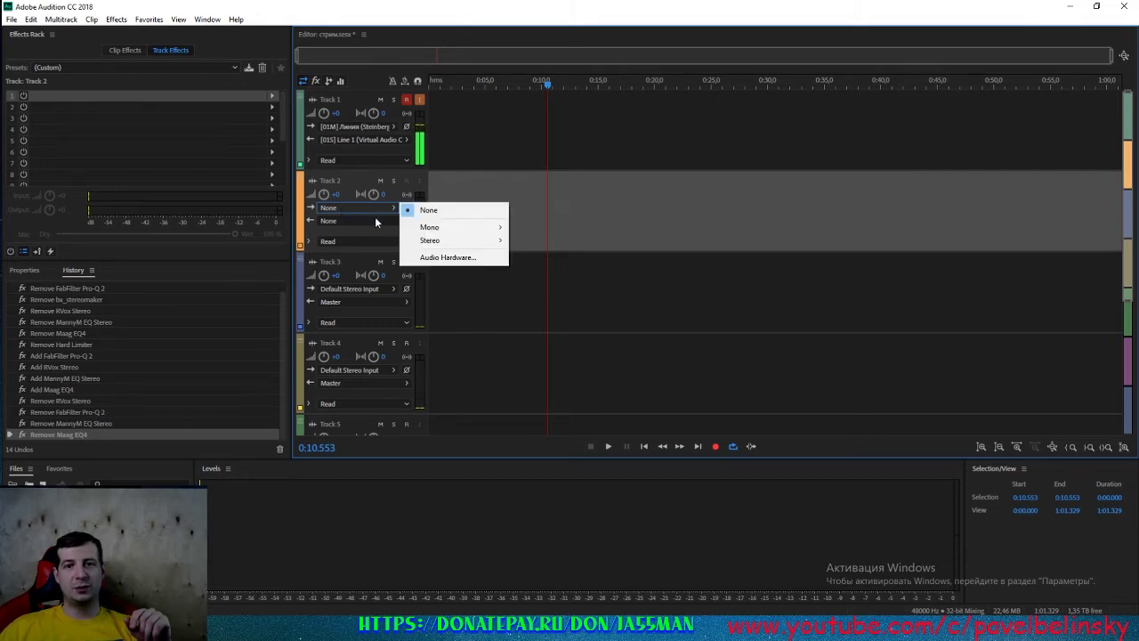
left_click(444, 258)
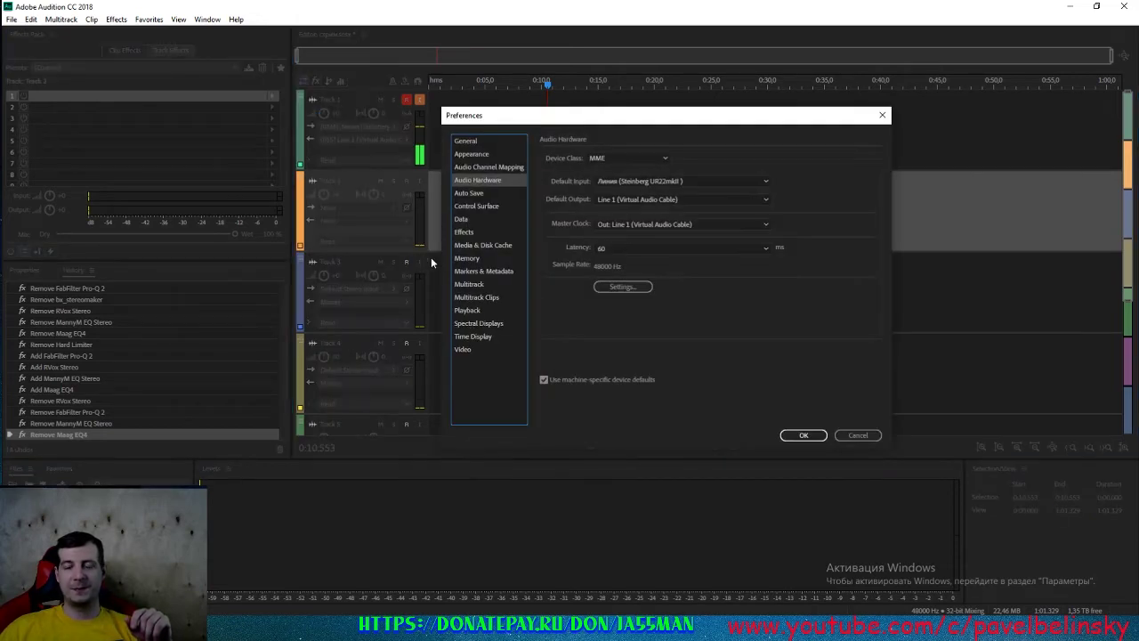
Examine the Device Class, Default Input and Default Output options in the Audio Hardware preferences, and close them without applying changes.
left_click_drag(627, 128, 742, 123)
left_click(734, 161)
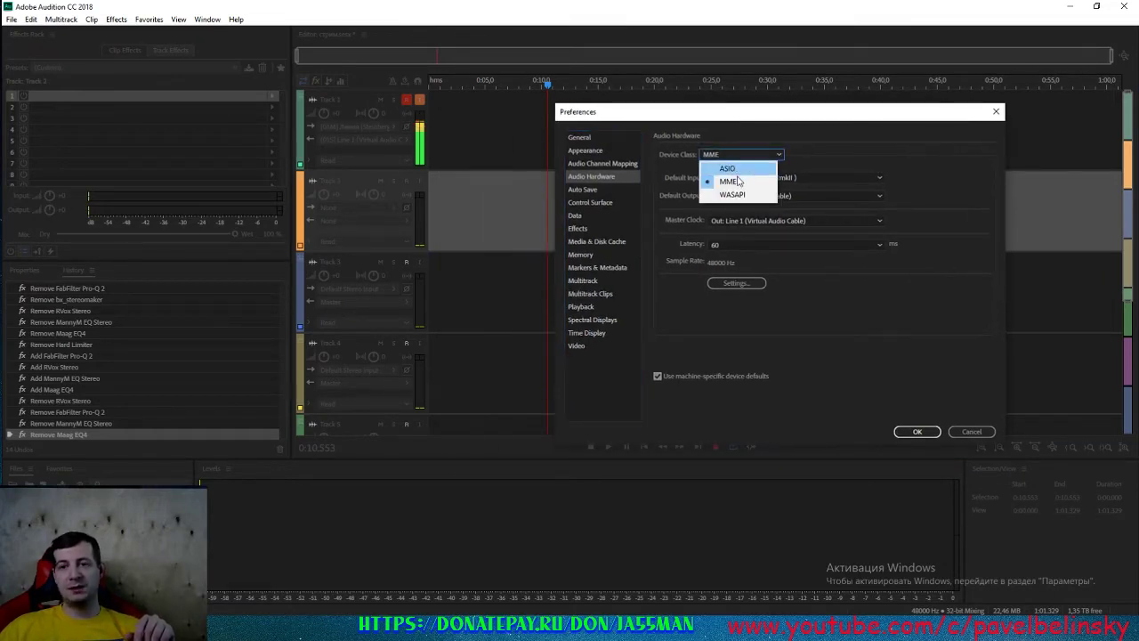
left_click(776, 154)
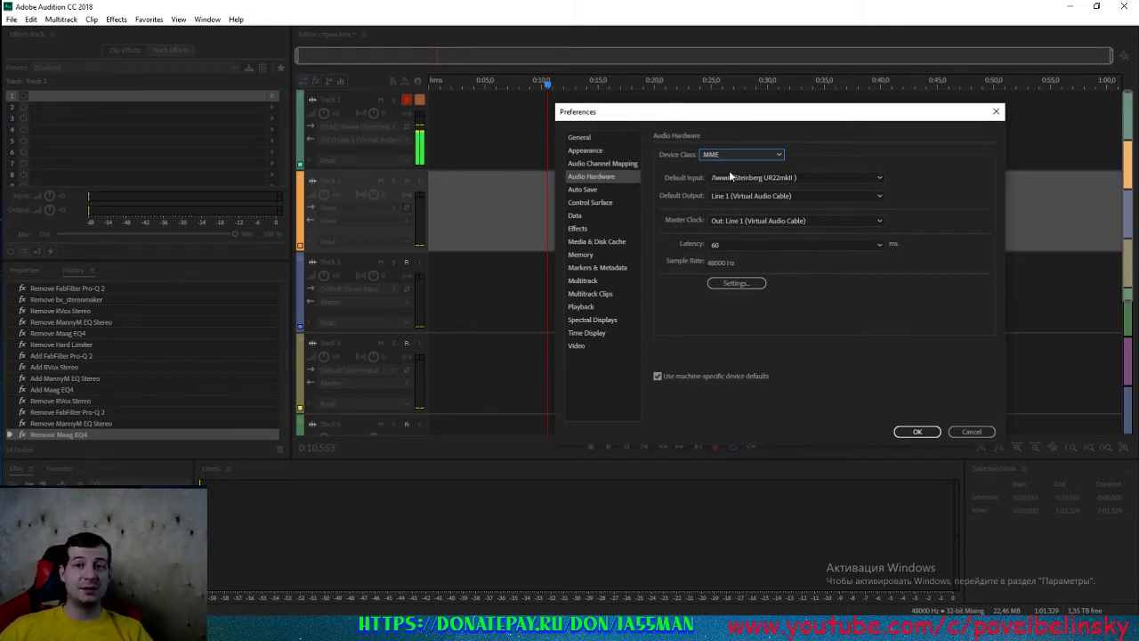
left_click(789, 177)
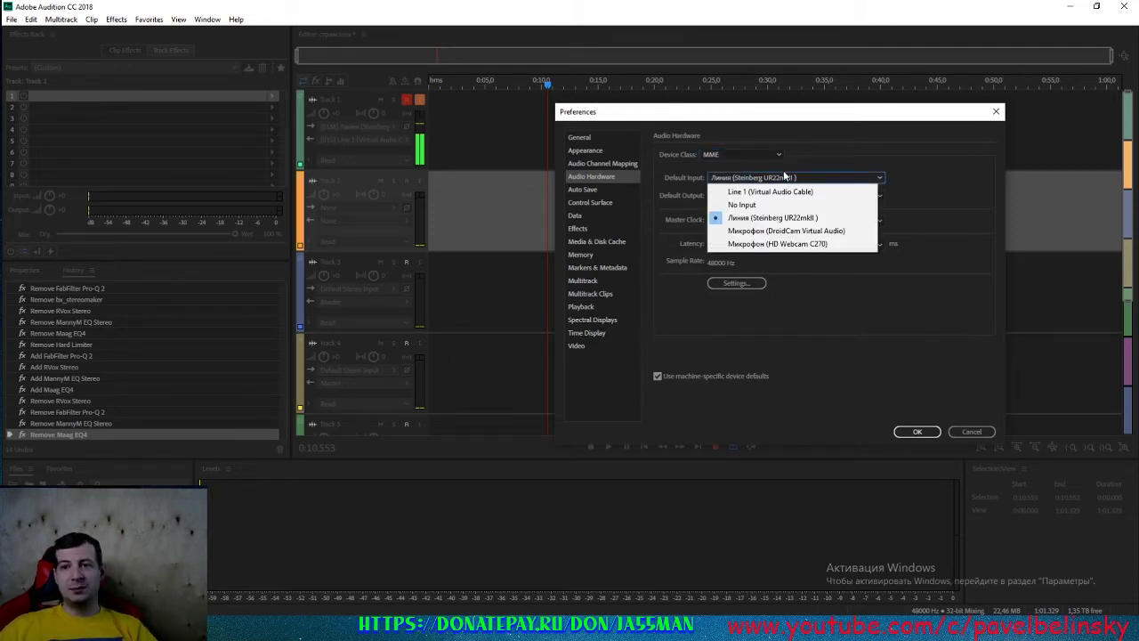
left_click(785, 177)
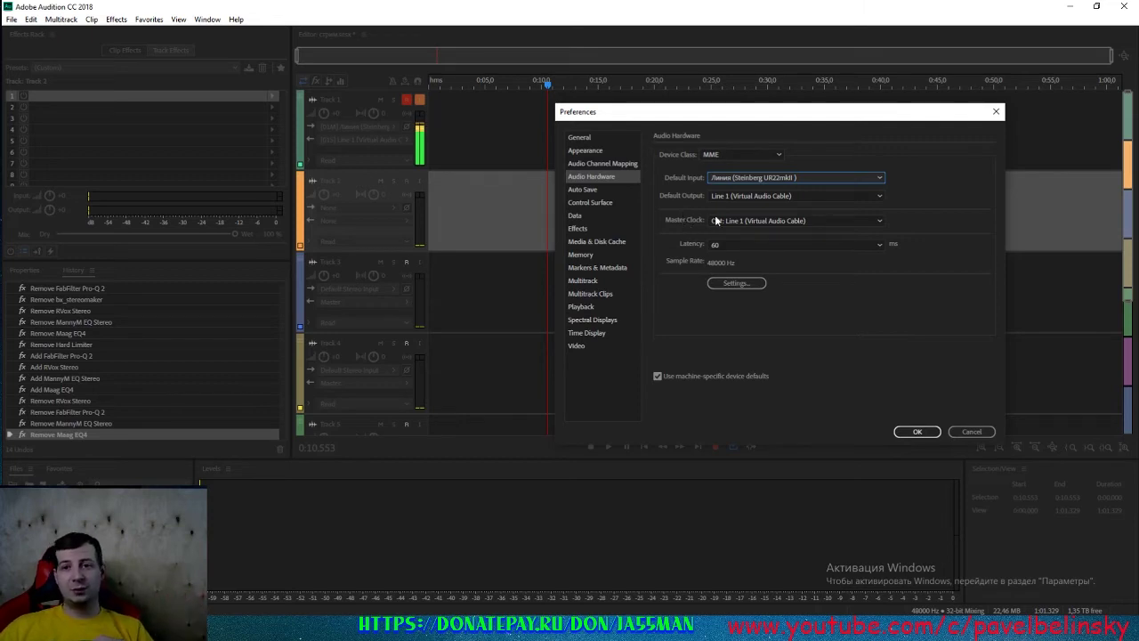
left_click(737, 196)
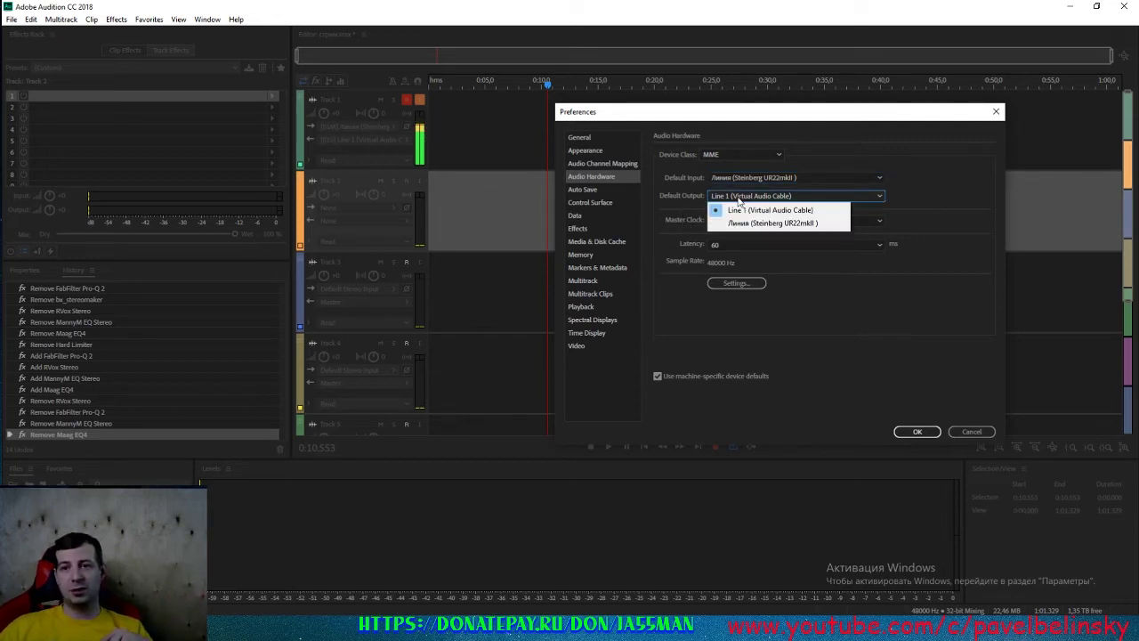
left_click(738, 201)
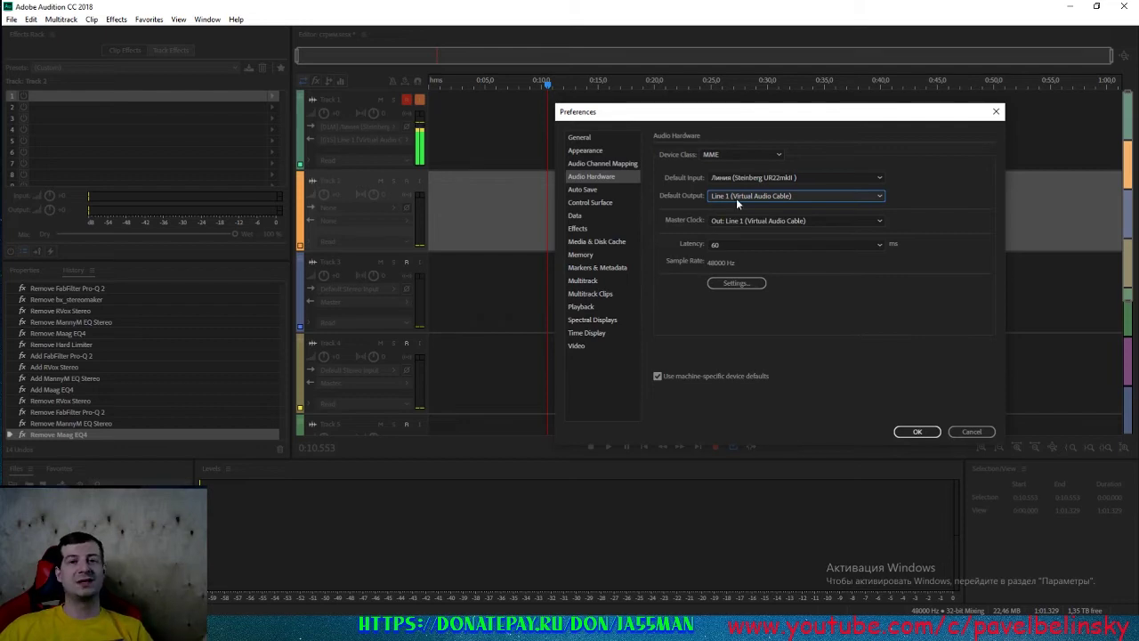
left_click(747, 195)
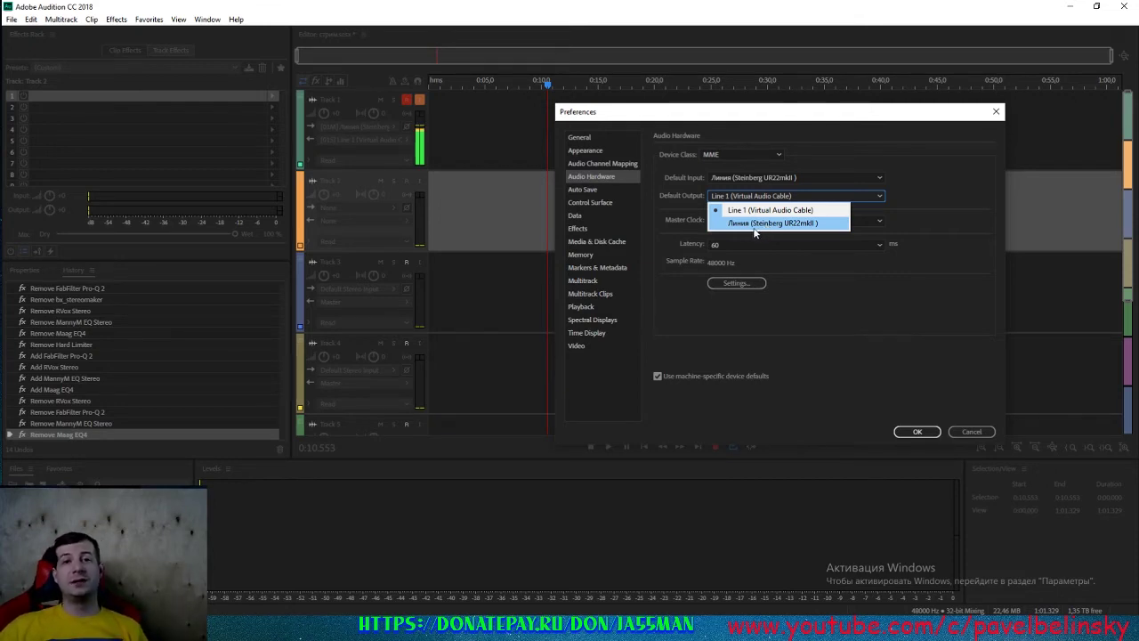
left_click(752, 210)
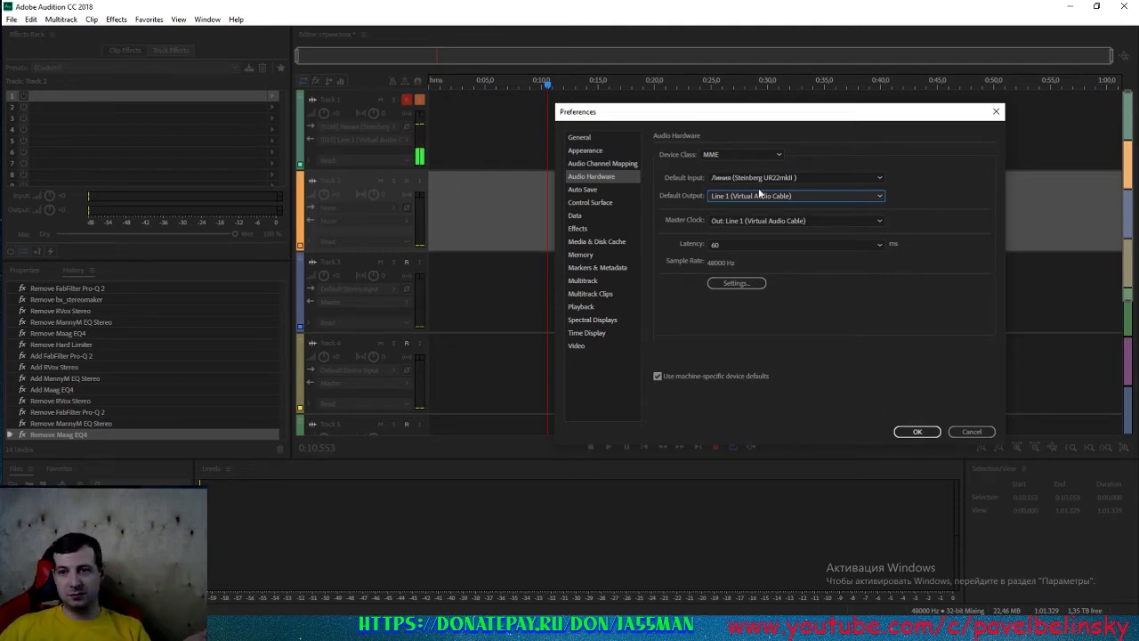
left_click(972, 430)
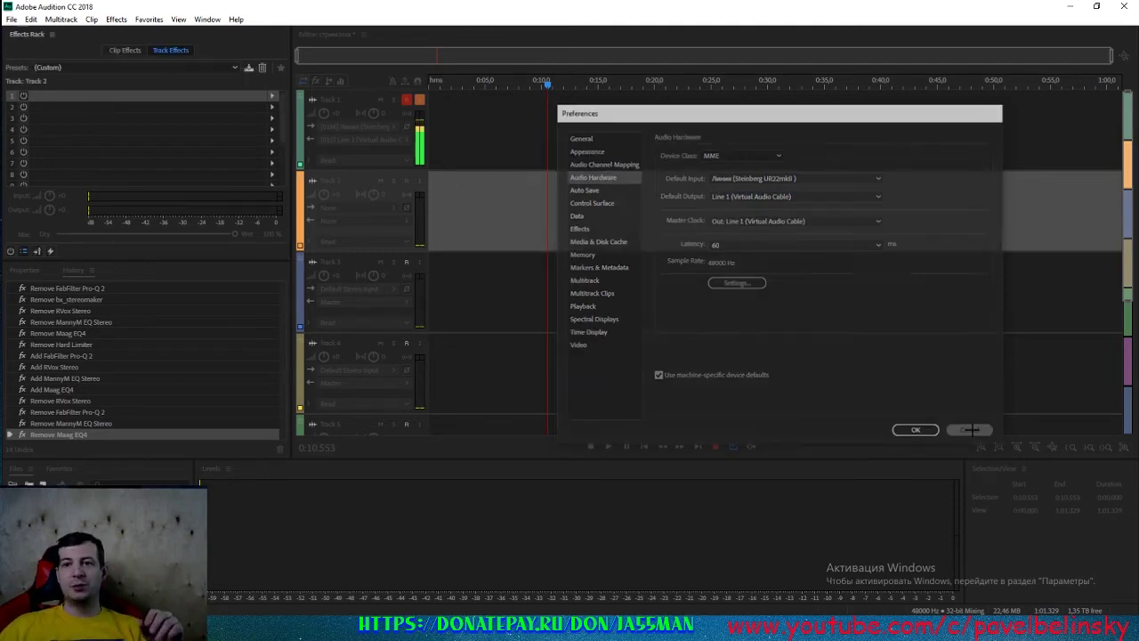
Reopen the Audio Hardware preferences from Track 2, check the latency setting, and accept the dialog.
left_click(352, 206)
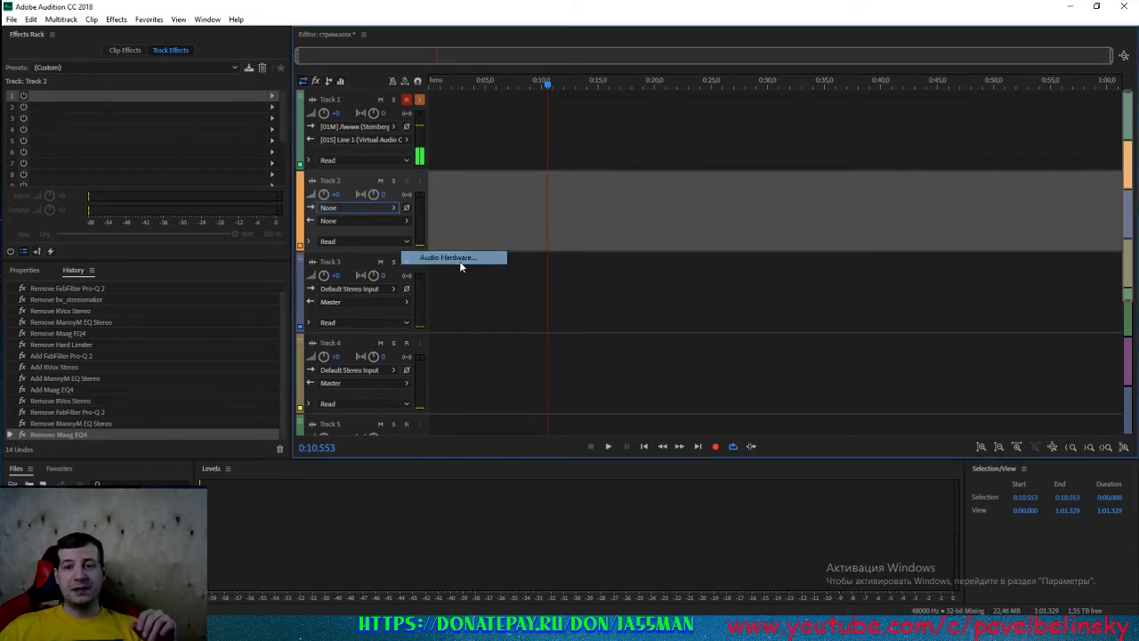
left_click(459, 258)
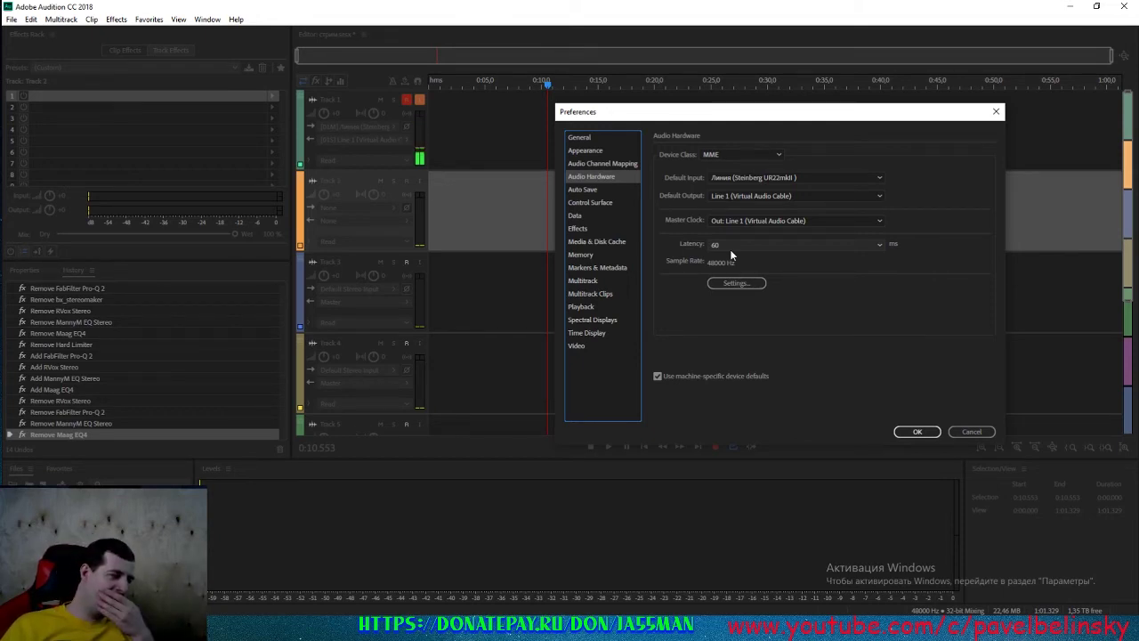
left_click(917, 432)
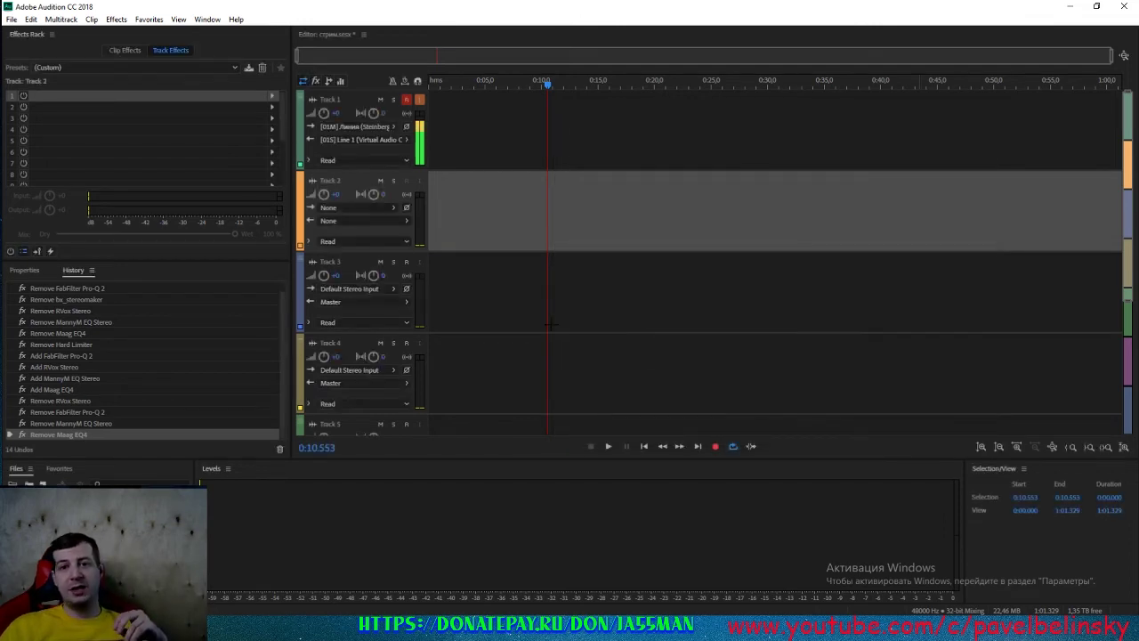
Set Track 2's input to mono [01M] Линия (Steinberg UR22mkII) 1 and its output to stereo [01S] Line 1 (Virtual Audio Cable) 1.
left_click(363, 209)
mouse_move(452, 228)
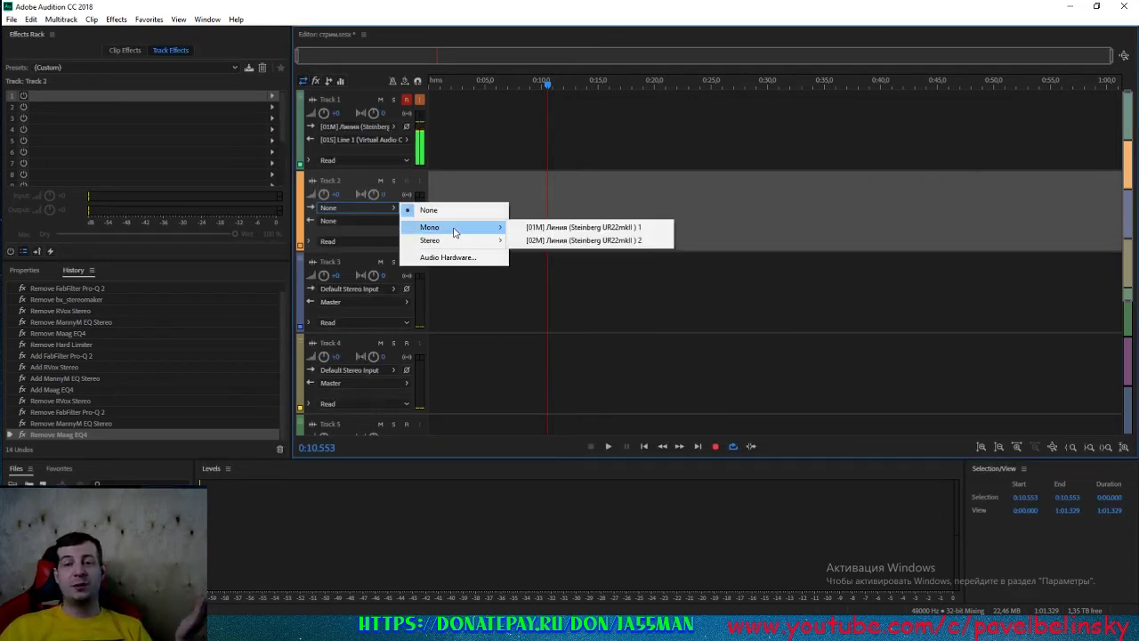
left_click(598, 228)
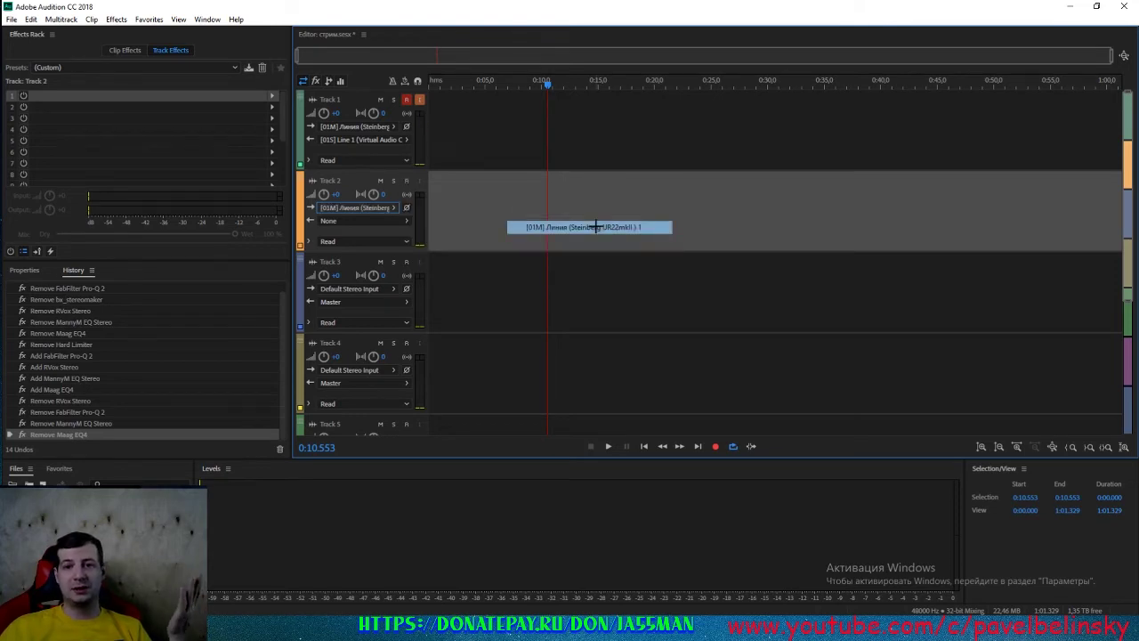
left_click(334, 222)
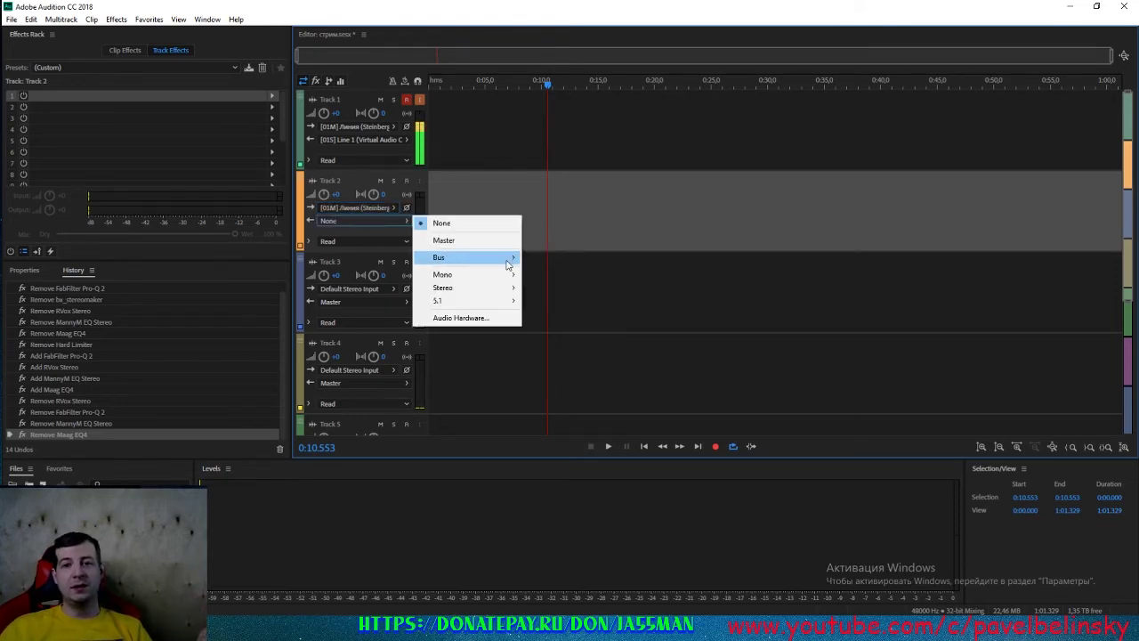
mouse_move(508, 288)
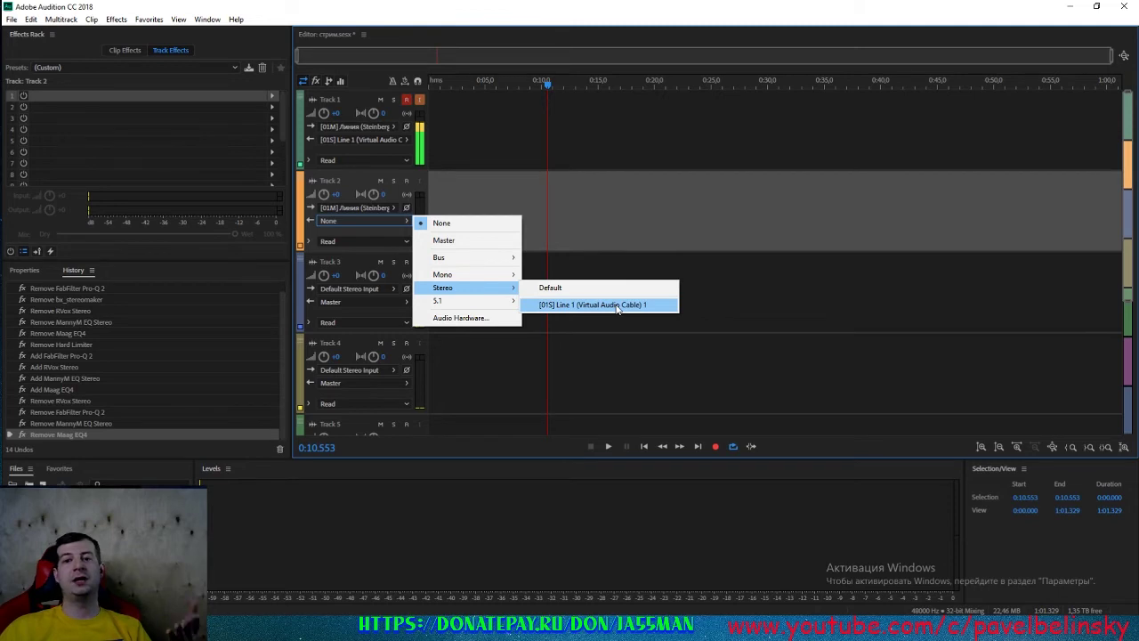
left_click(618, 306)
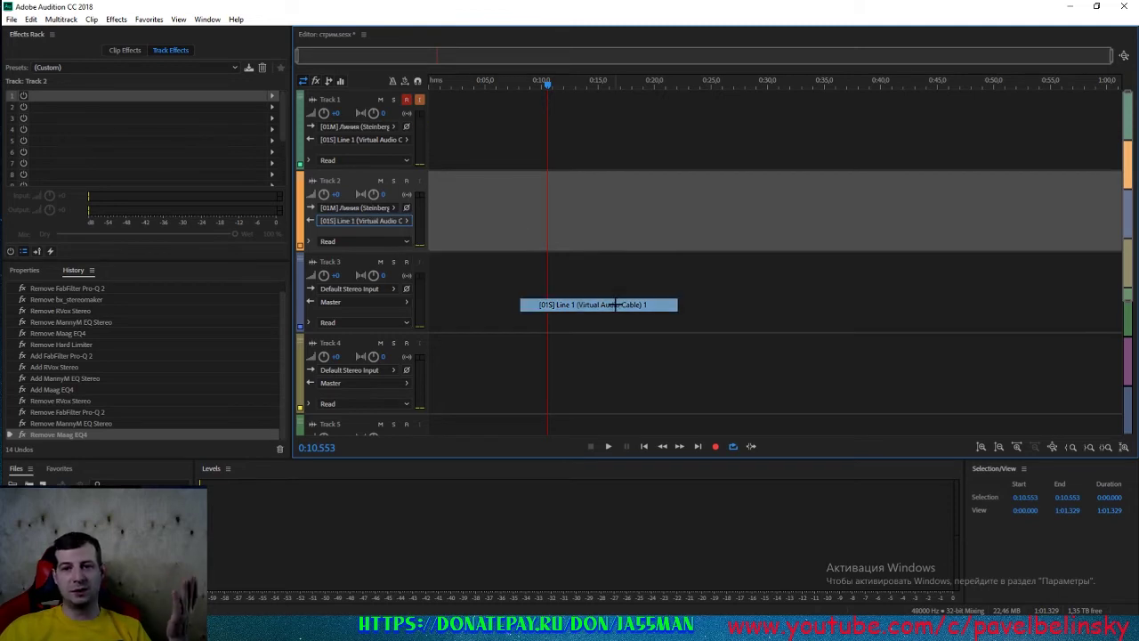
Arm Track 2 for recording with input monitoring on, and turn off monitoring and record arming on Track 1.
left_click(407, 182)
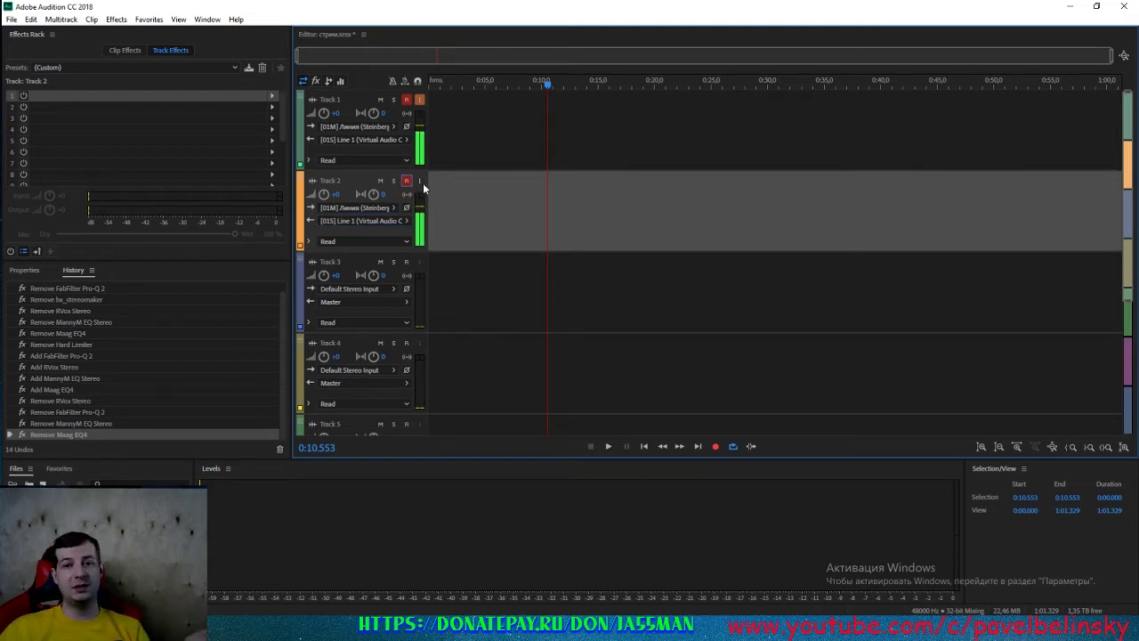
left_click(422, 182)
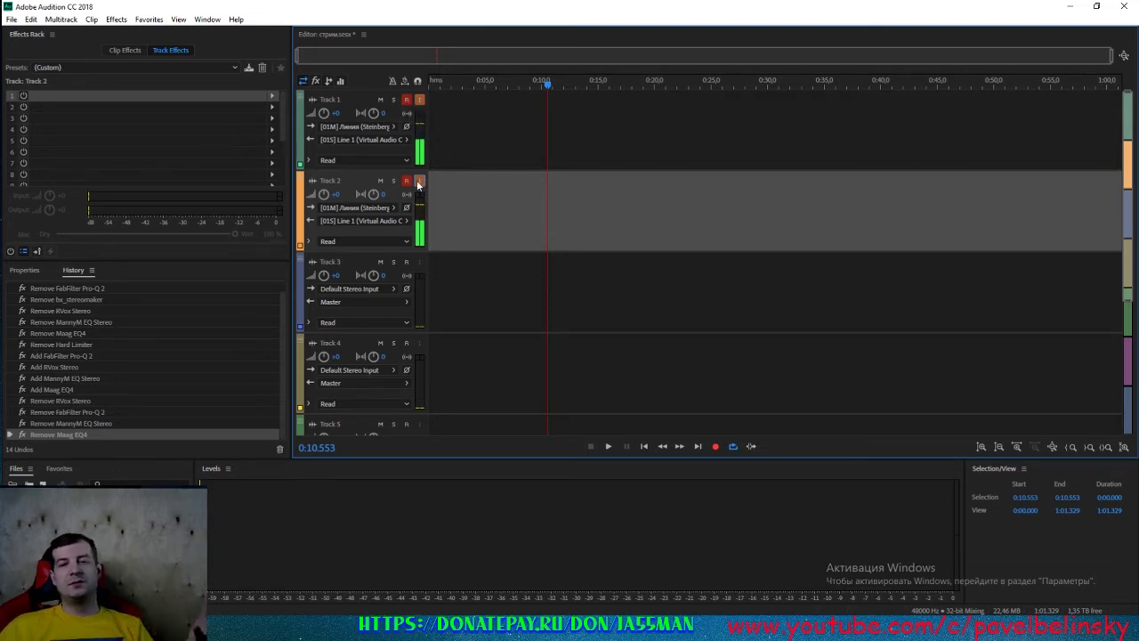
left_click(418, 103)
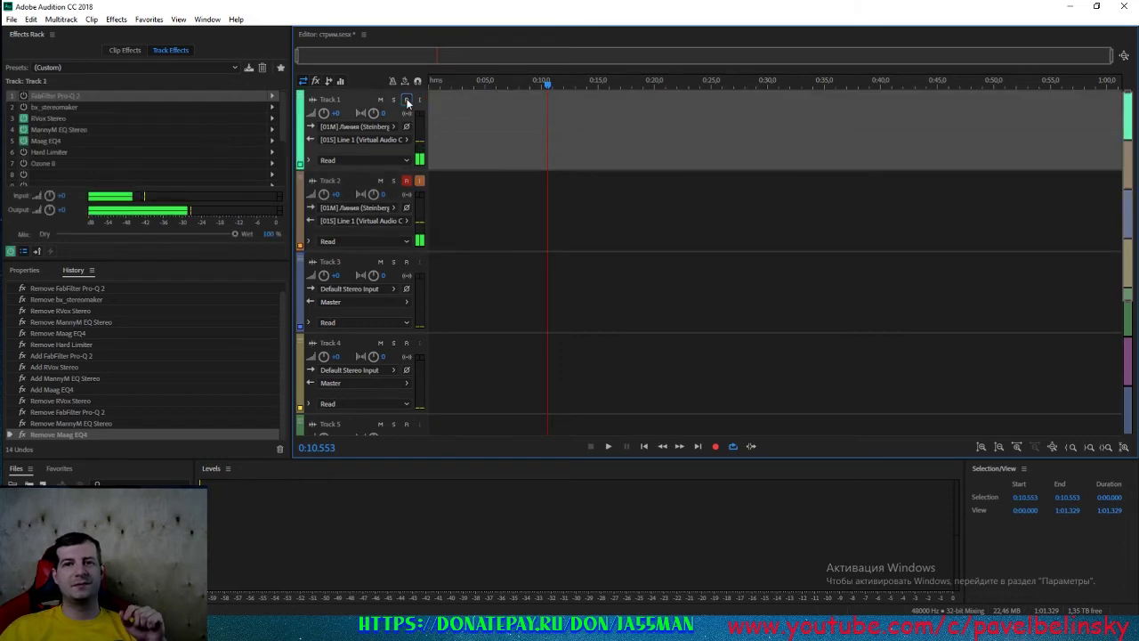
left_click(406, 99)
Add the VST3 equalizer FabFilter Pro-Q 2 to the first effect slot of Track 2.
left_click(356, 181)
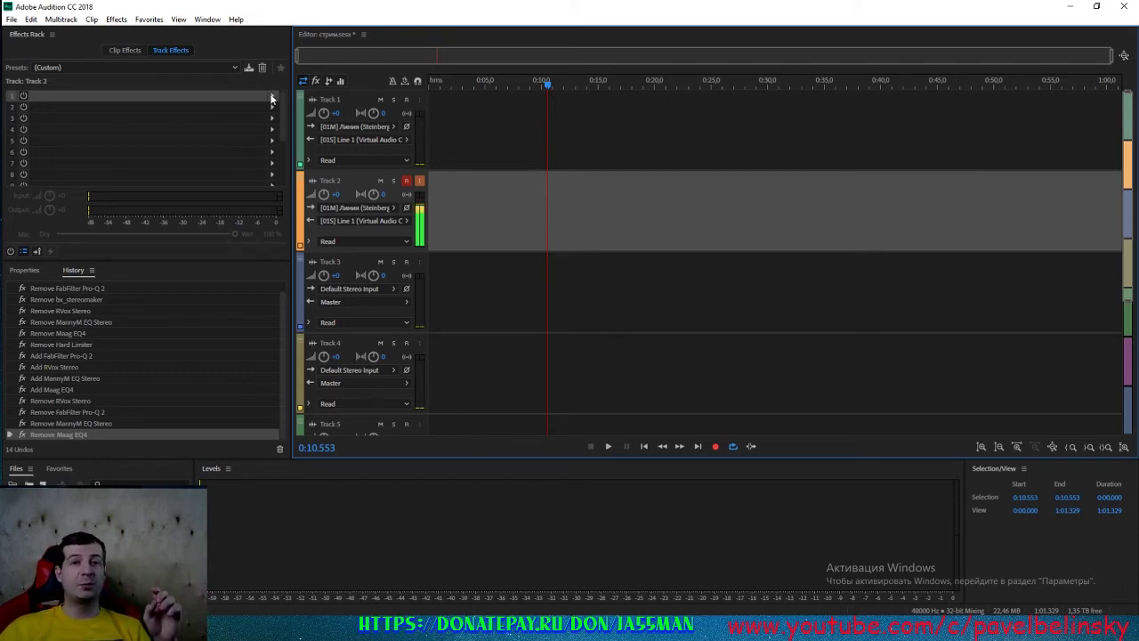
left_click(273, 97)
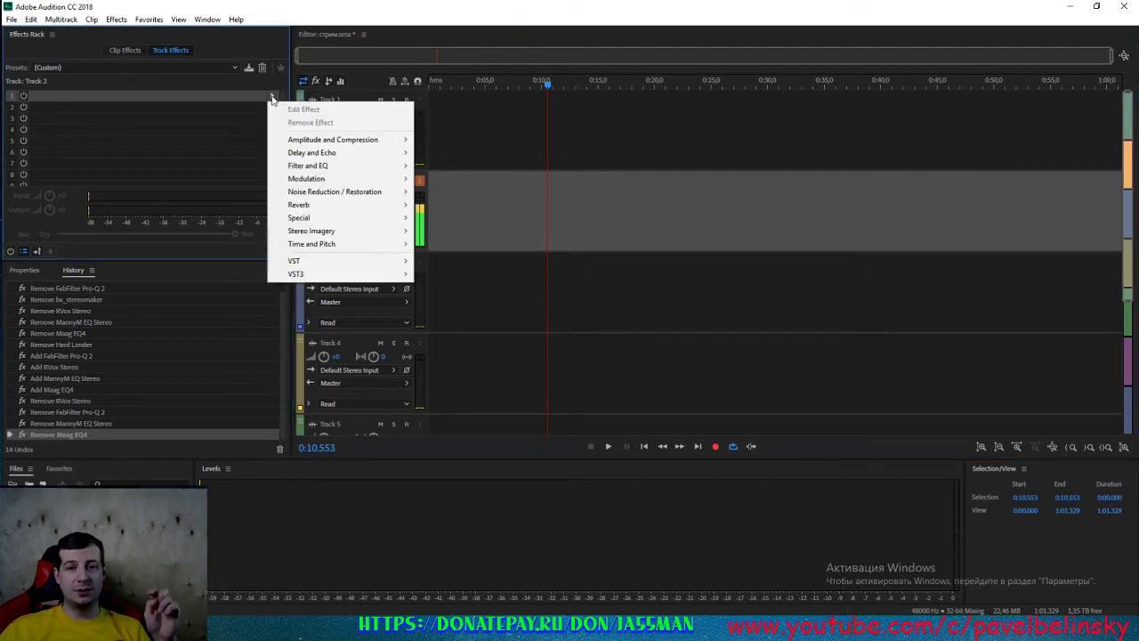
mouse_move(373, 276)
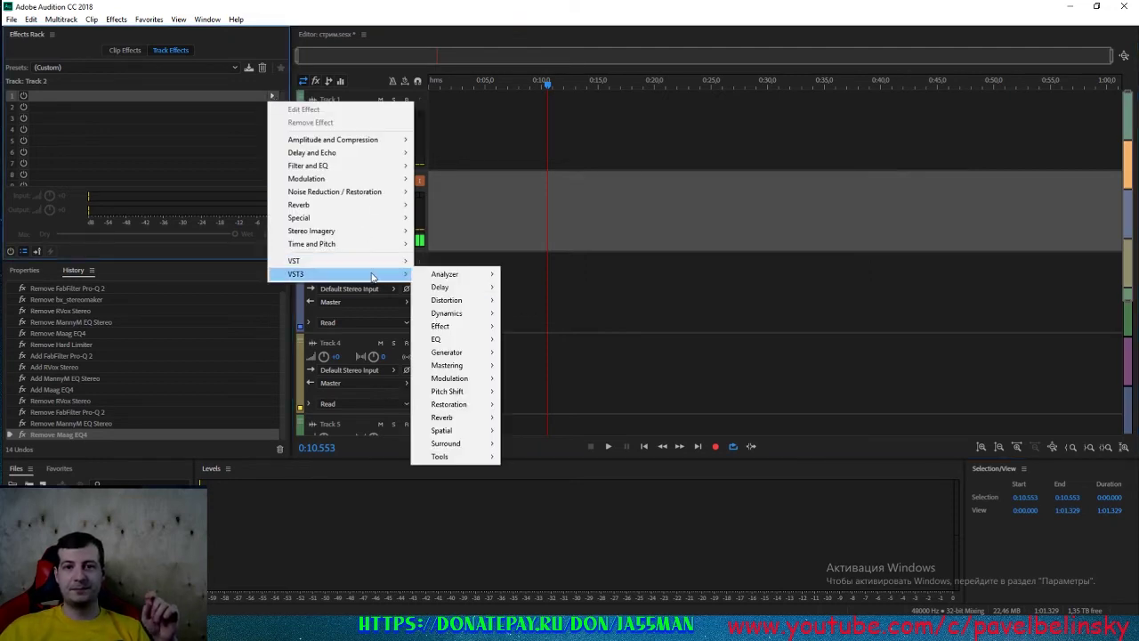
mouse_move(485, 344)
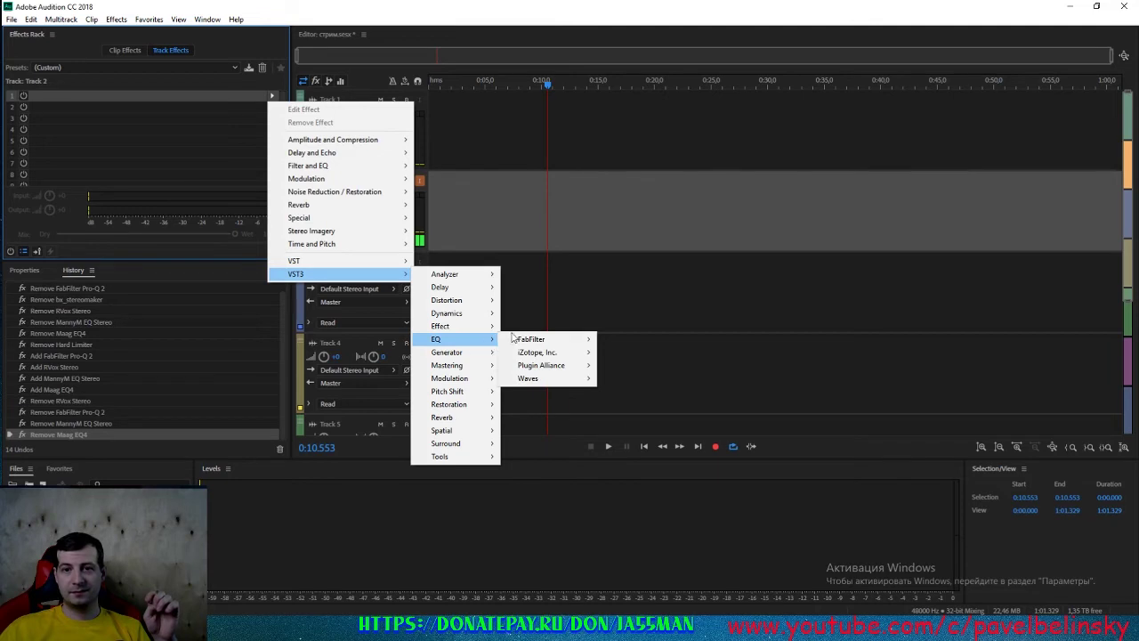
mouse_move(532, 341)
left_click(623, 342)
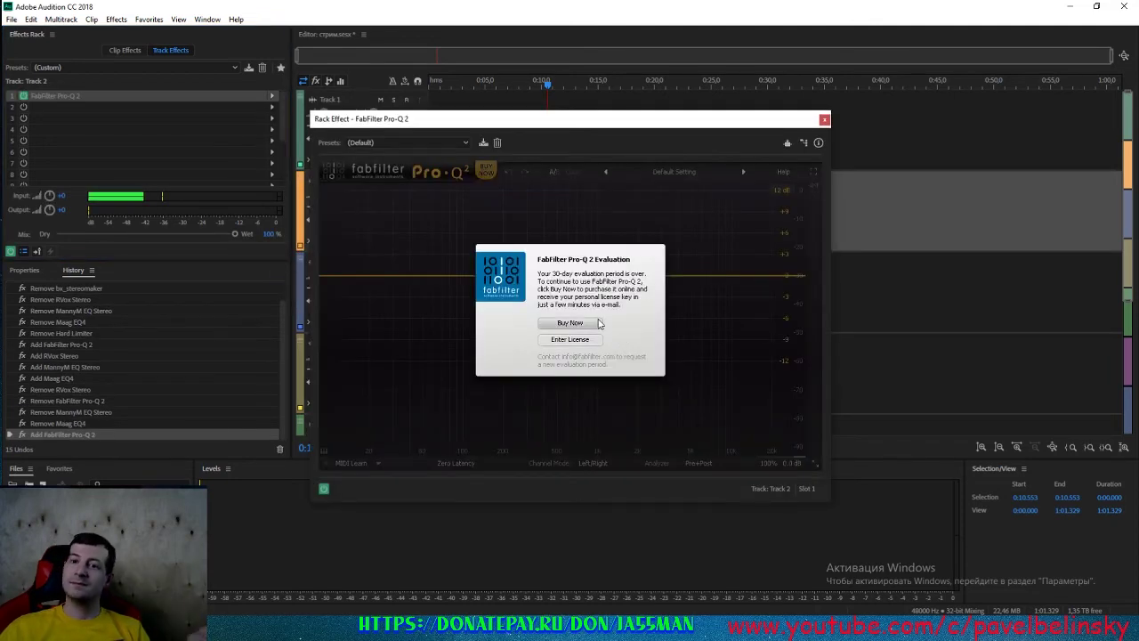
Turn off FabFilter Pro-Q 2 in Track 2's first effect slot and leave its plug-in window closed.
left_click(825, 118)
left_click(24, 95)
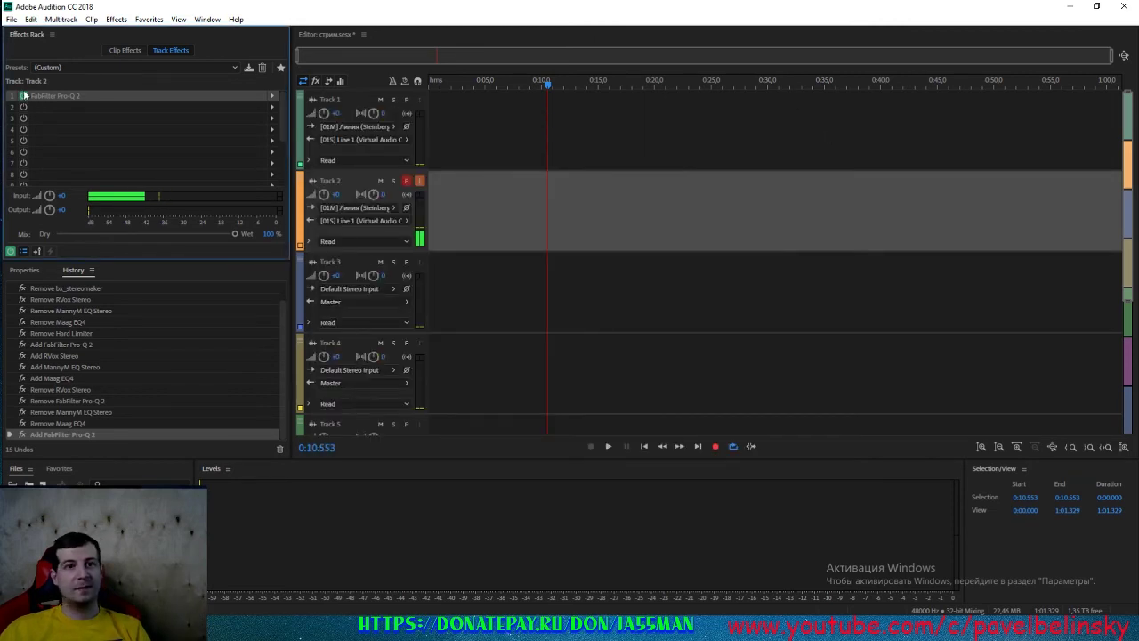
left_click(24, 95)
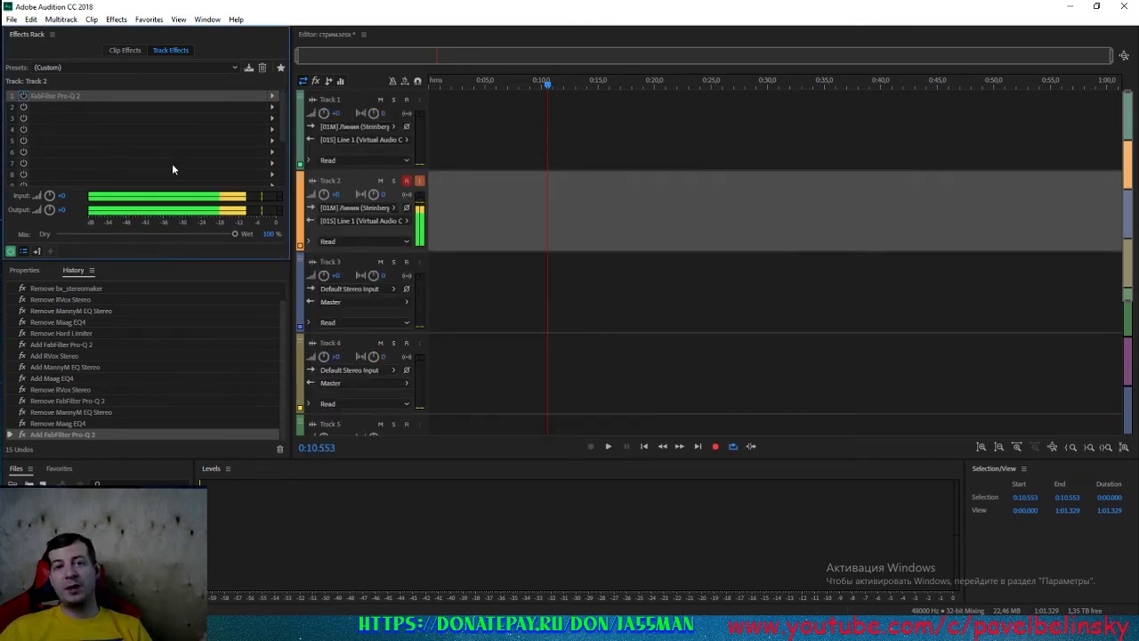
double_click(68, 98)
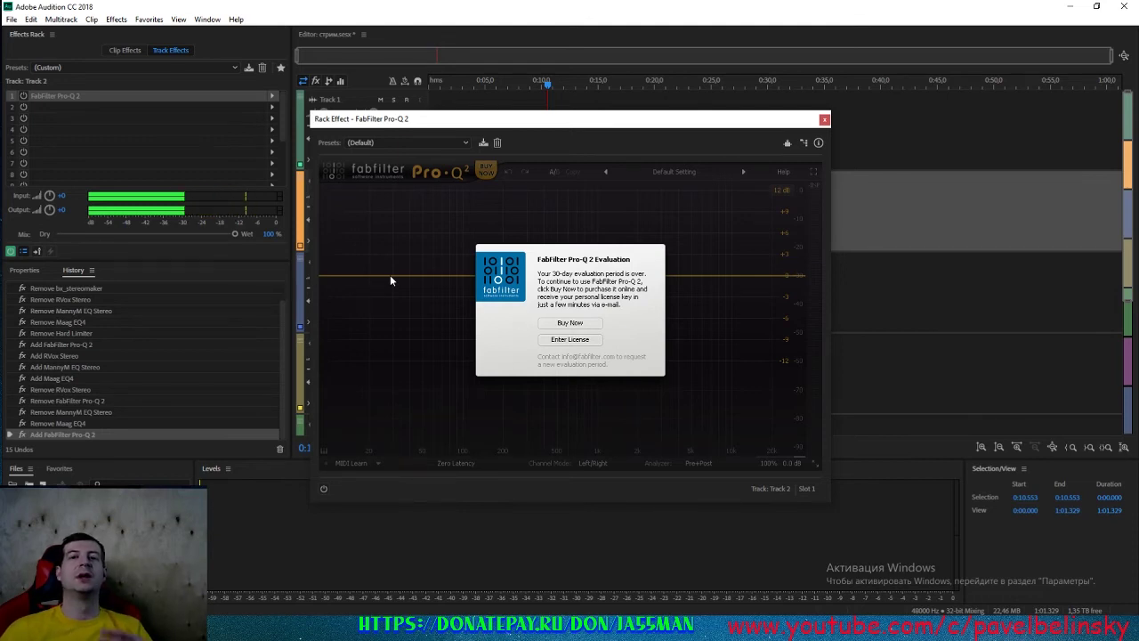
left_click(824, 119)
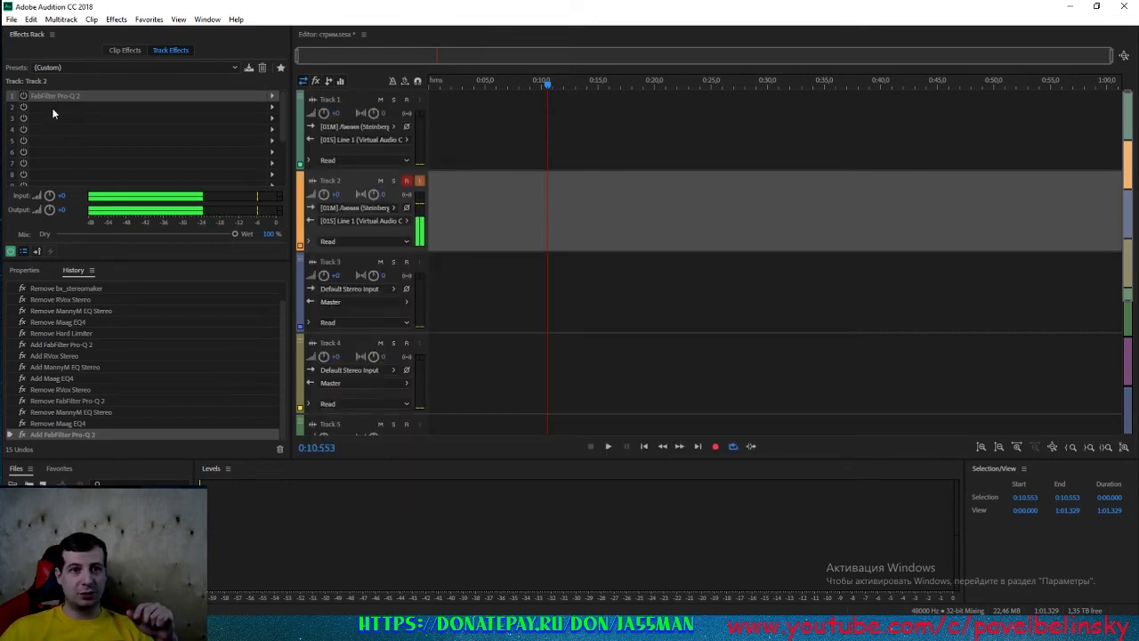
Add the Waves VST3 dynamics plug-in RVox Stereo to the second effect slot of Track 2.
left_click(273, 107)
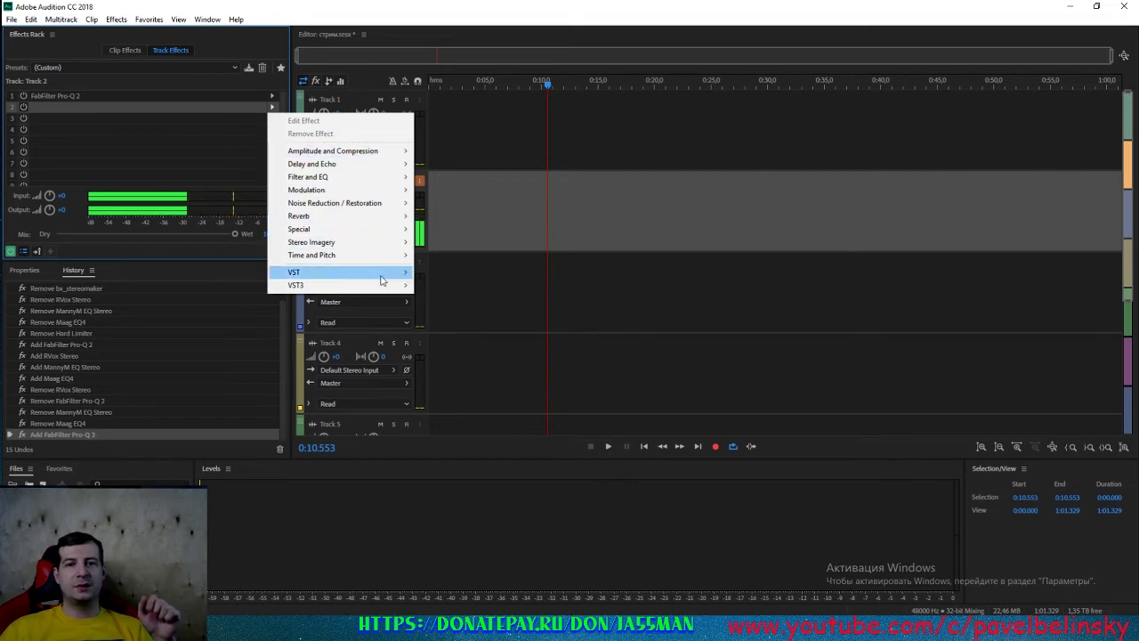
mouse_move(382, 279)
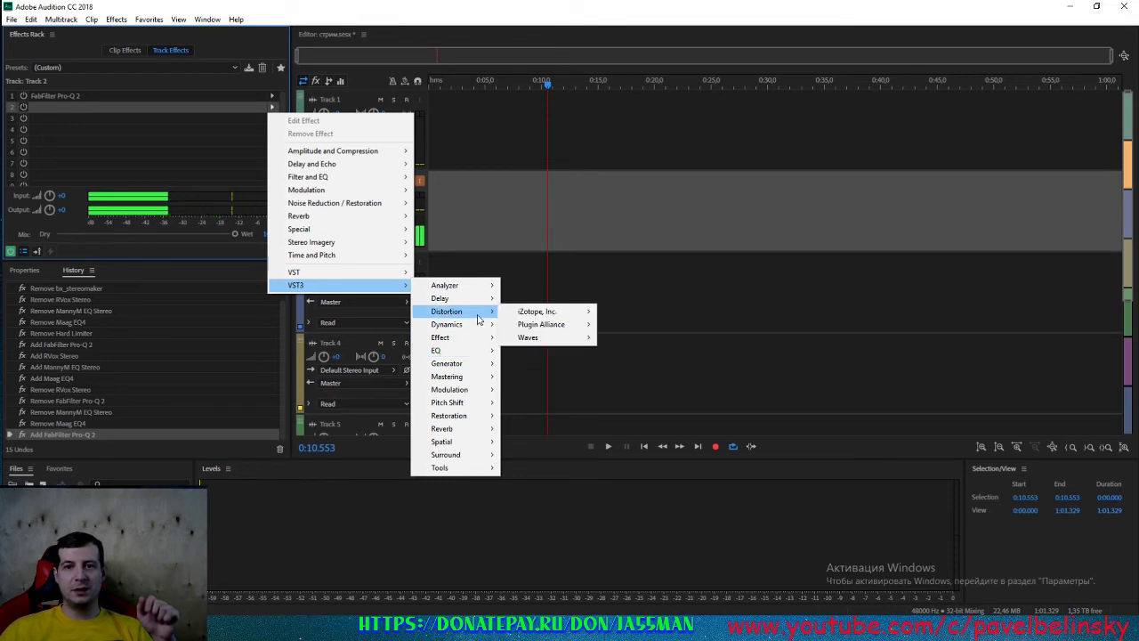
mouse_move(476, 328)
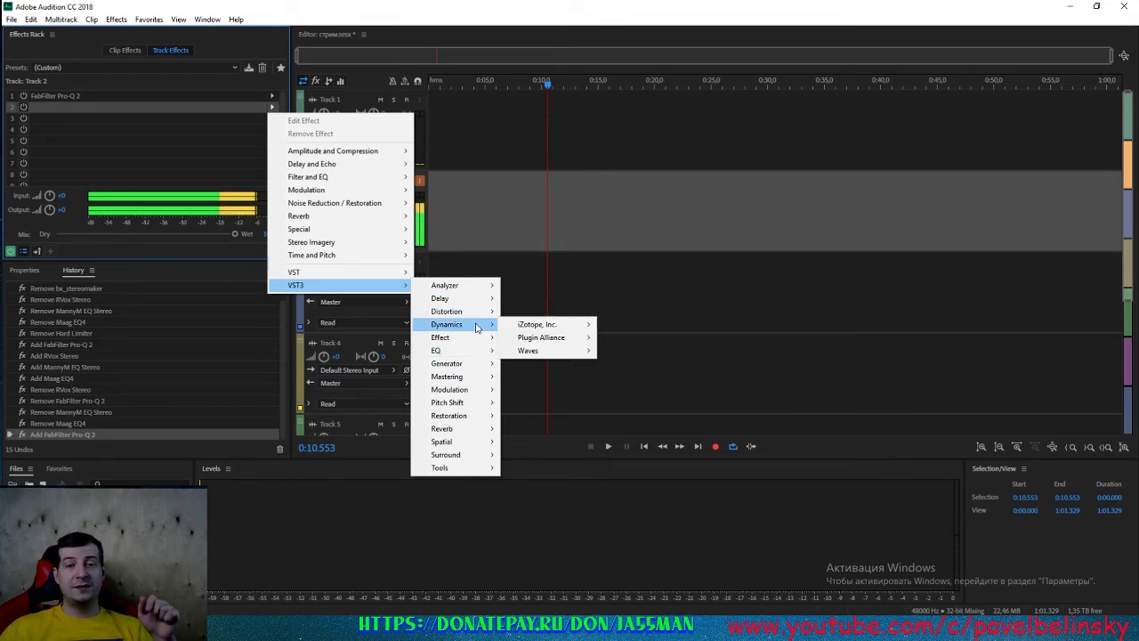
mouse_move(523, 356)
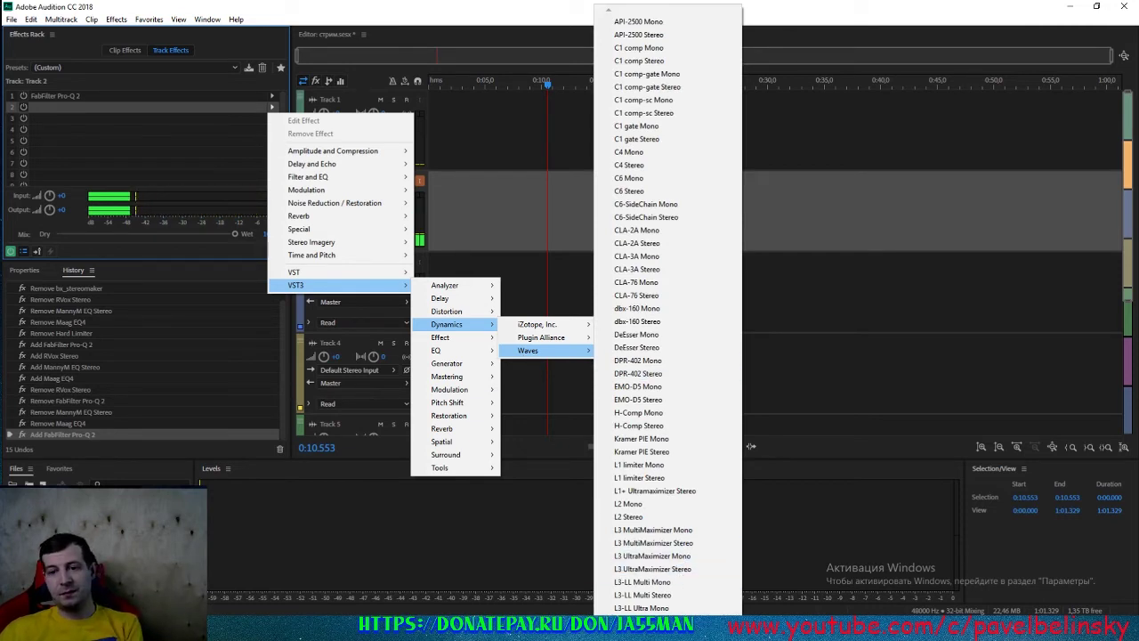
scroll(668, 311, "down", 12)
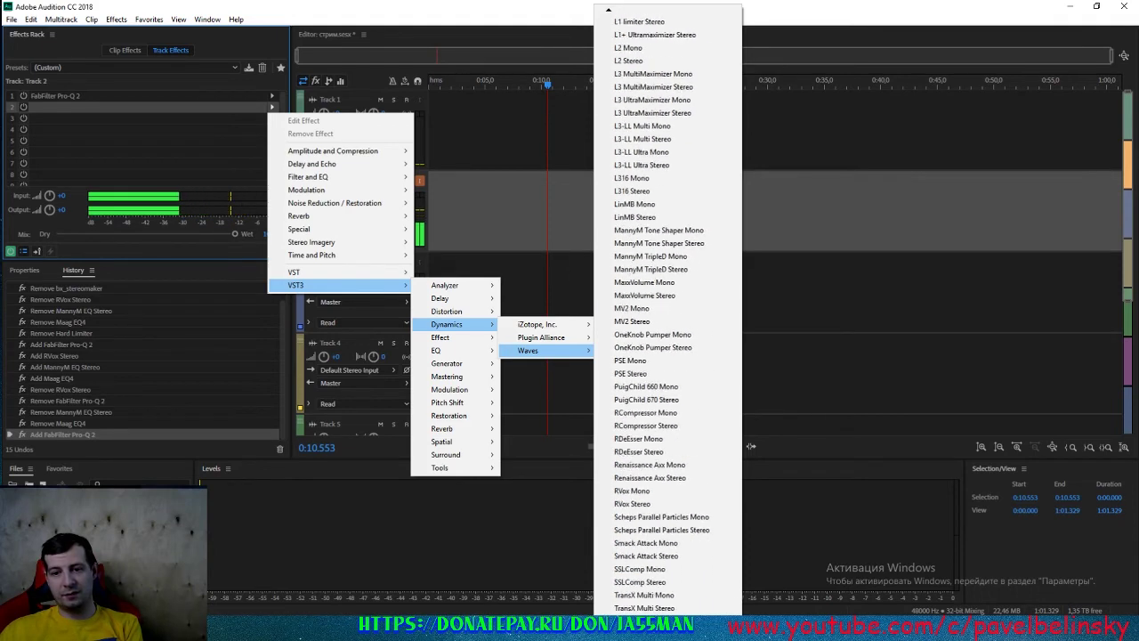
scroll(663, 465, "down", 2)
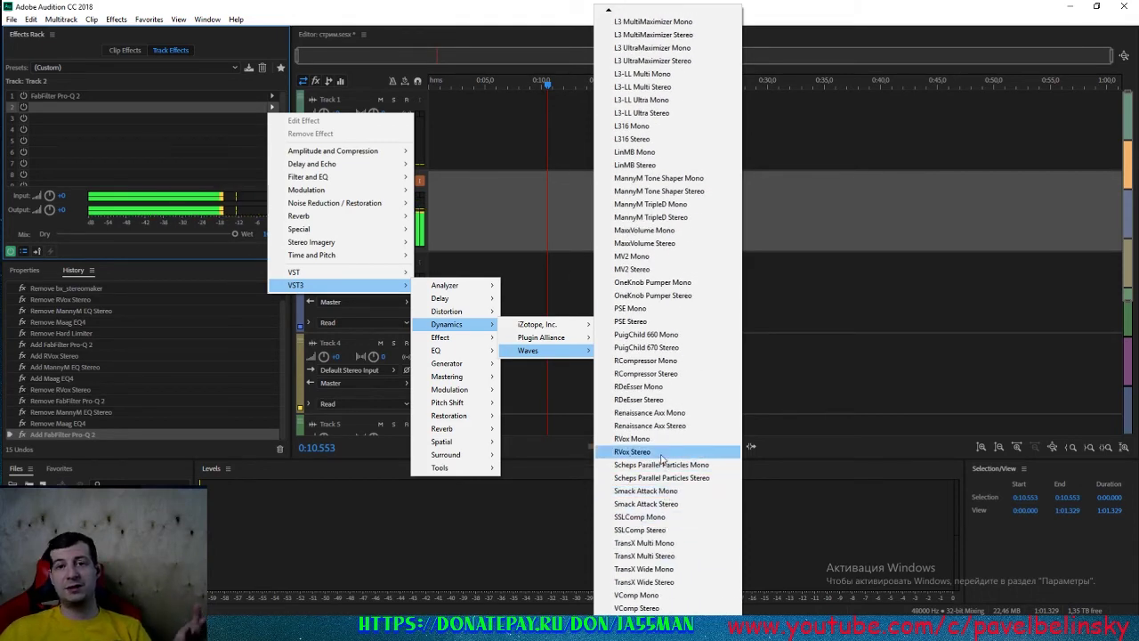
left_click(660, 452)
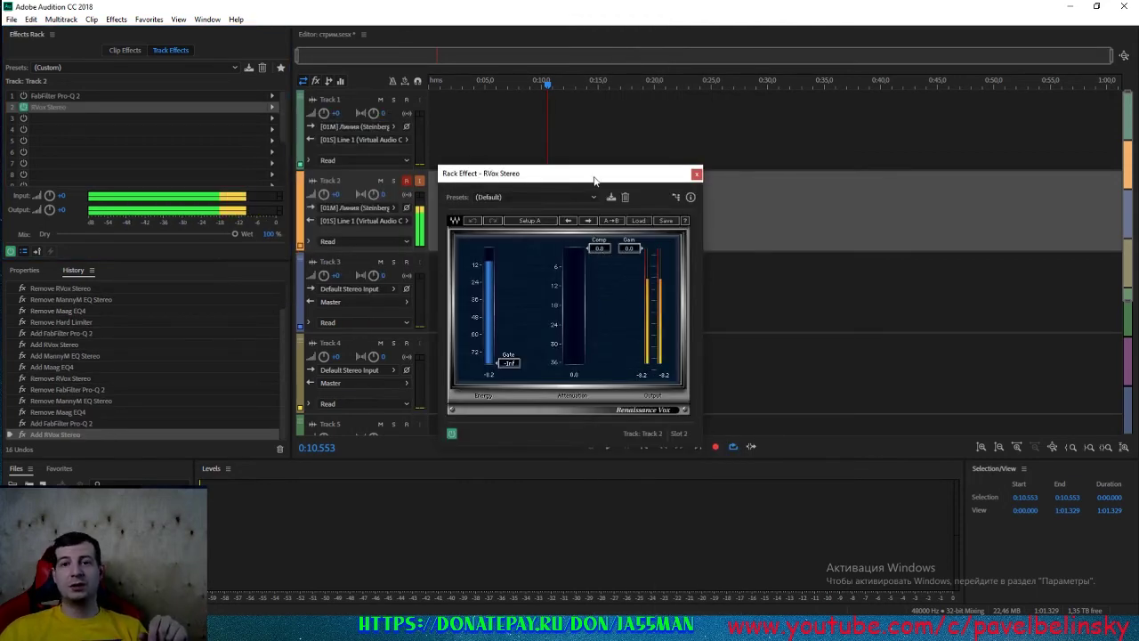
Set the RVox compression to about -7.8 with the gain at 0.0, and close its window.
left_click_drag(595, 181, 601, 136)
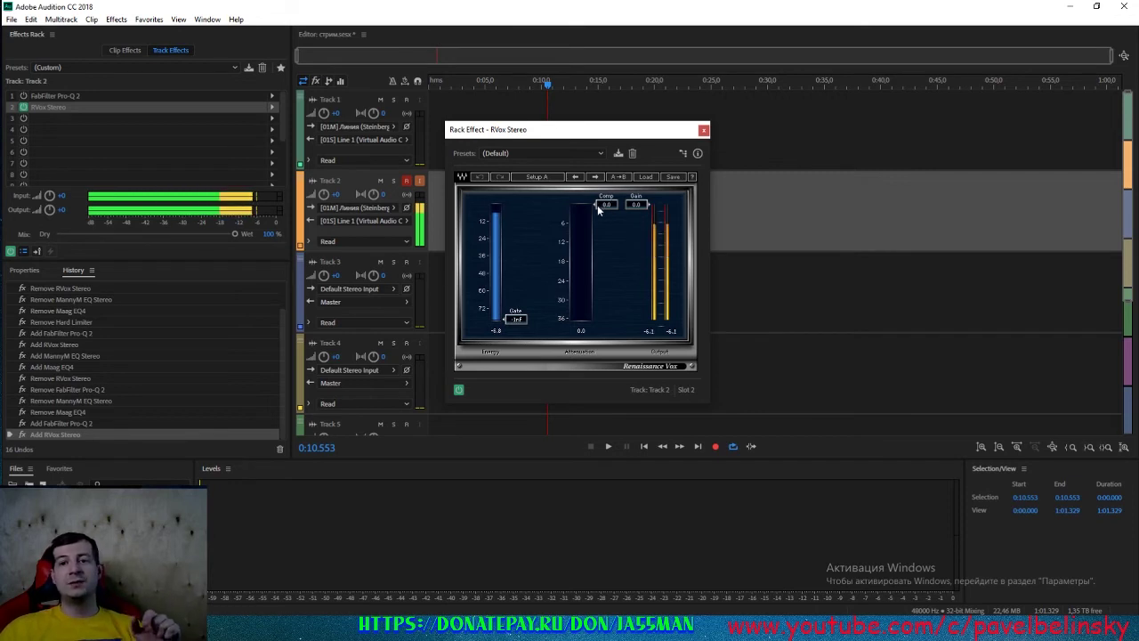
left_click_drag(606, 210, 606, 233)
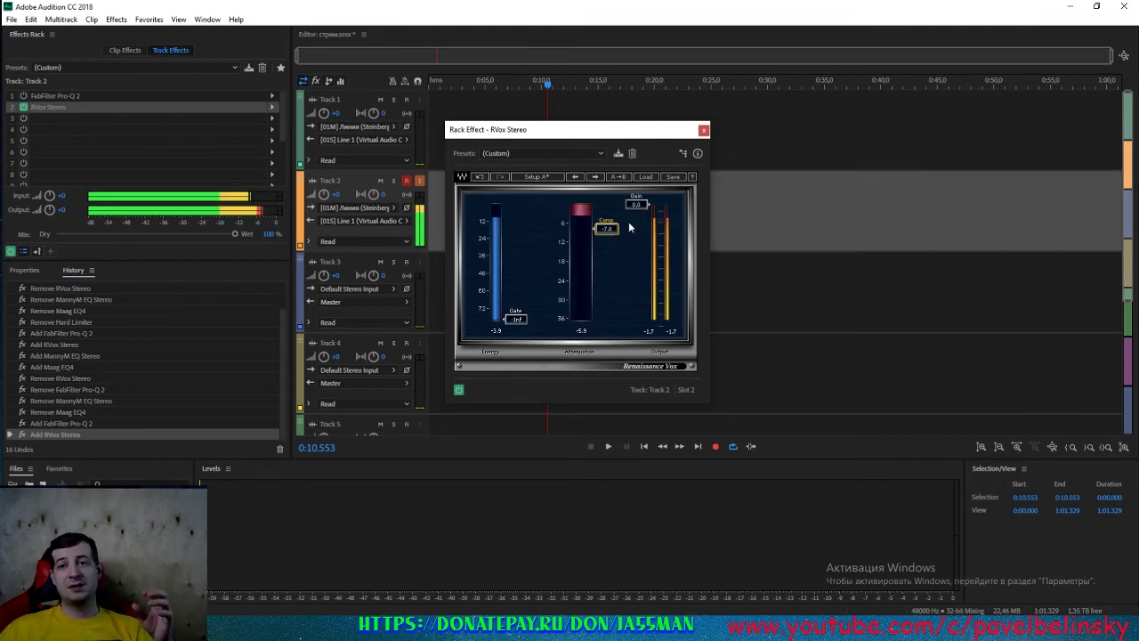
mouse_move(635, 203)
left_mouse_down()
mouse_move(635, 223)
mouse_move(636, 210)
left_mouse_up()
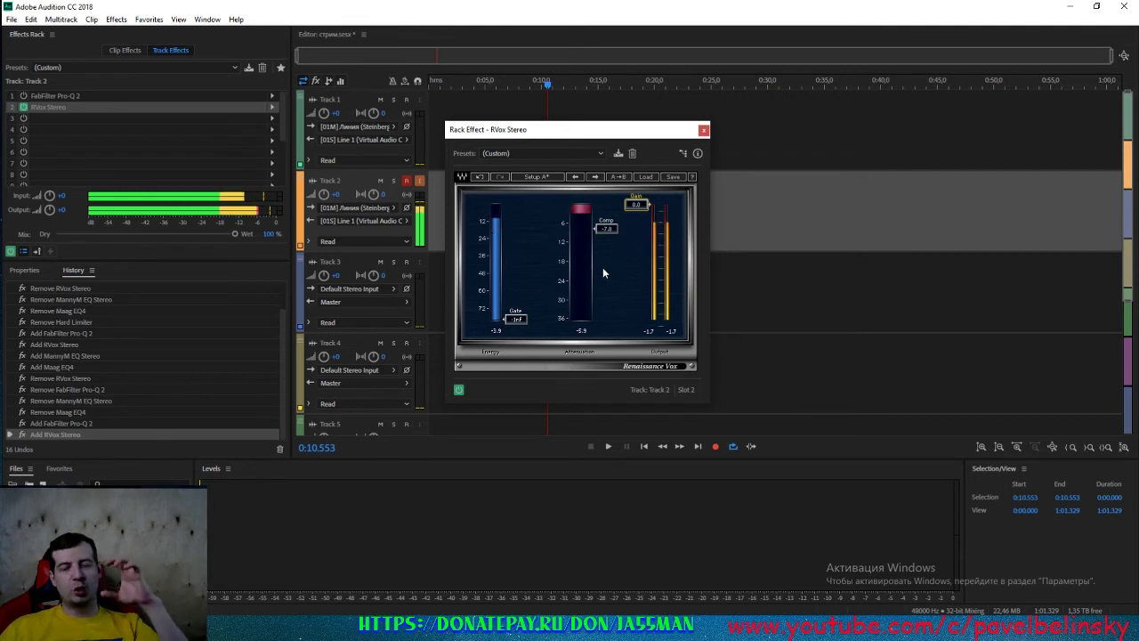
left_click(703, 130)
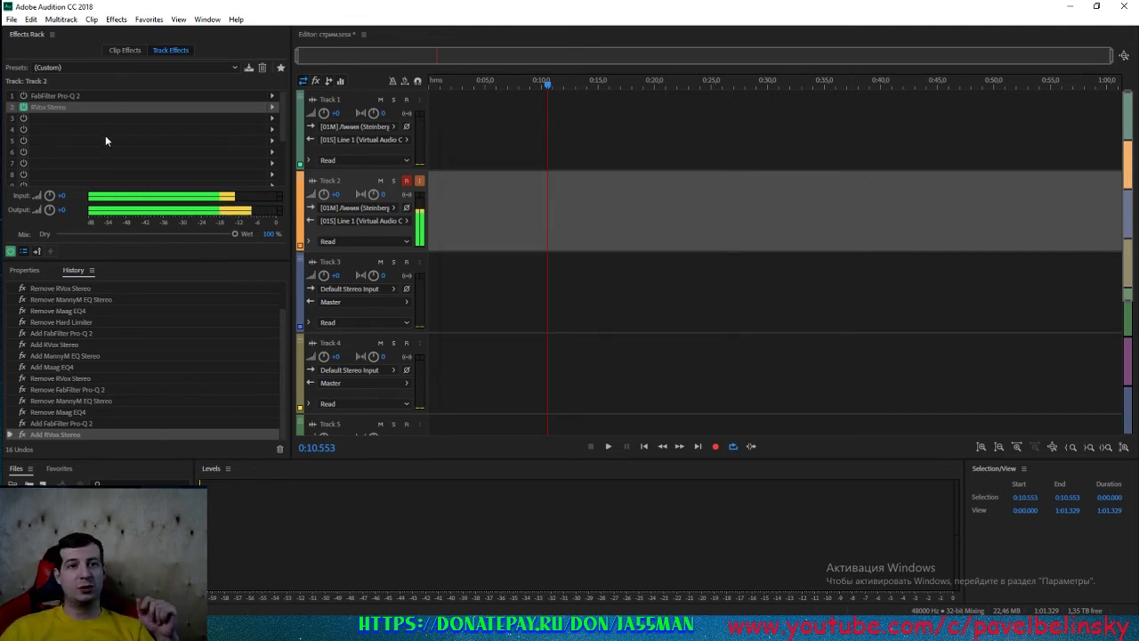
Add the Waves VST3 equalizer MannyM EQ Stereo to Track 2's third effect slot, look over its frequency knobs, and close its window.
left_click(273, 119)
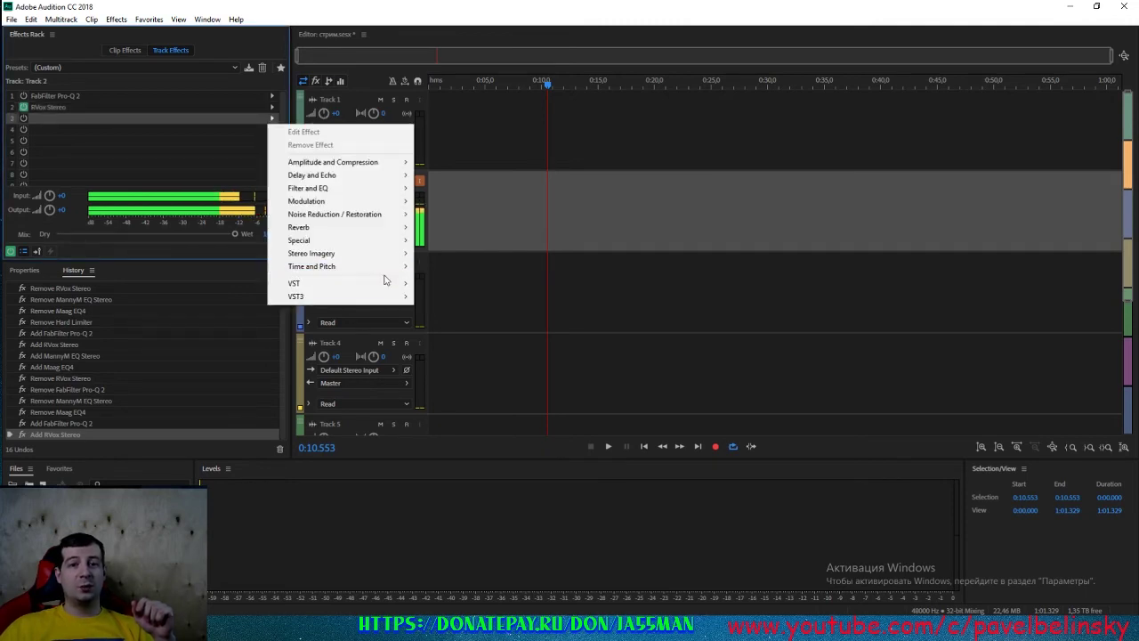
mouse_move(386, 283)
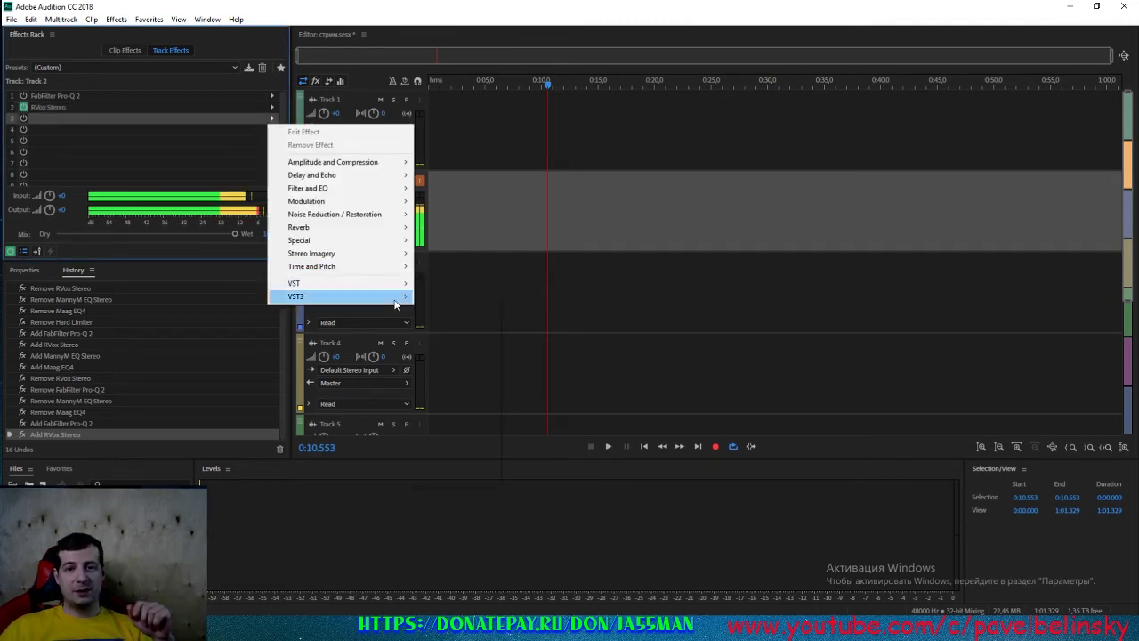
mouse_move(475, 365)
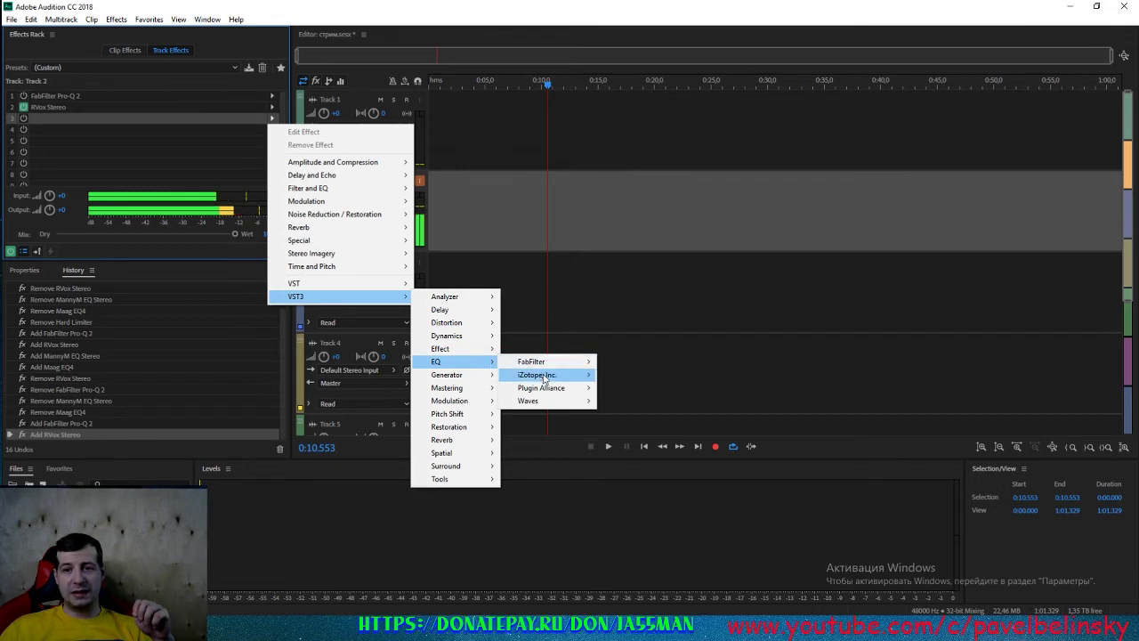
mouse_move(566, 403)
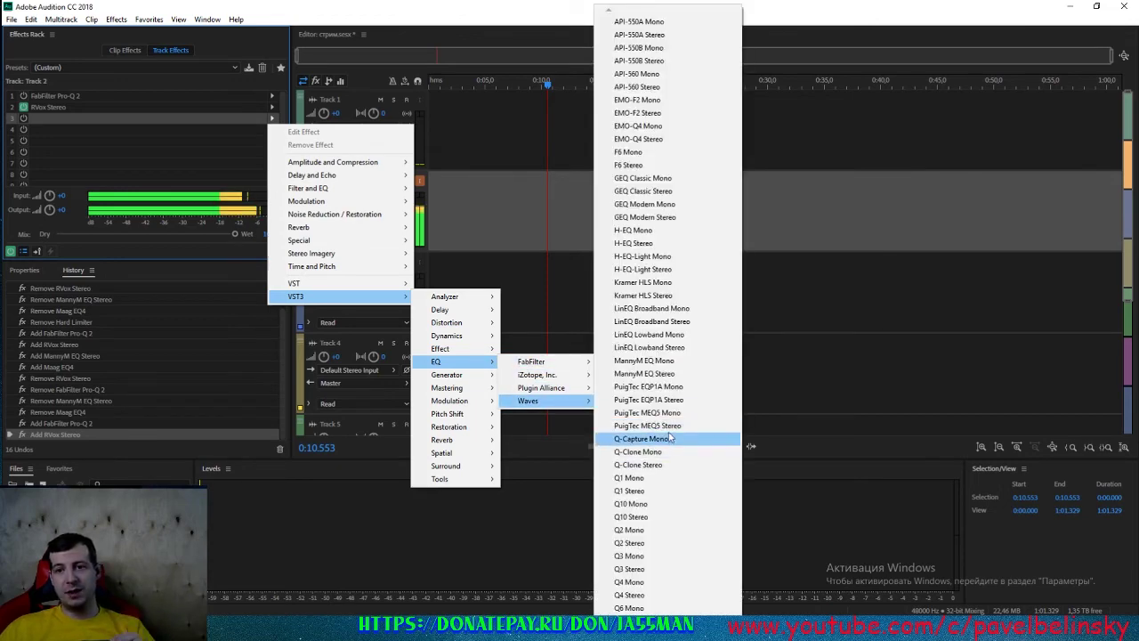
left_click(663, 375)
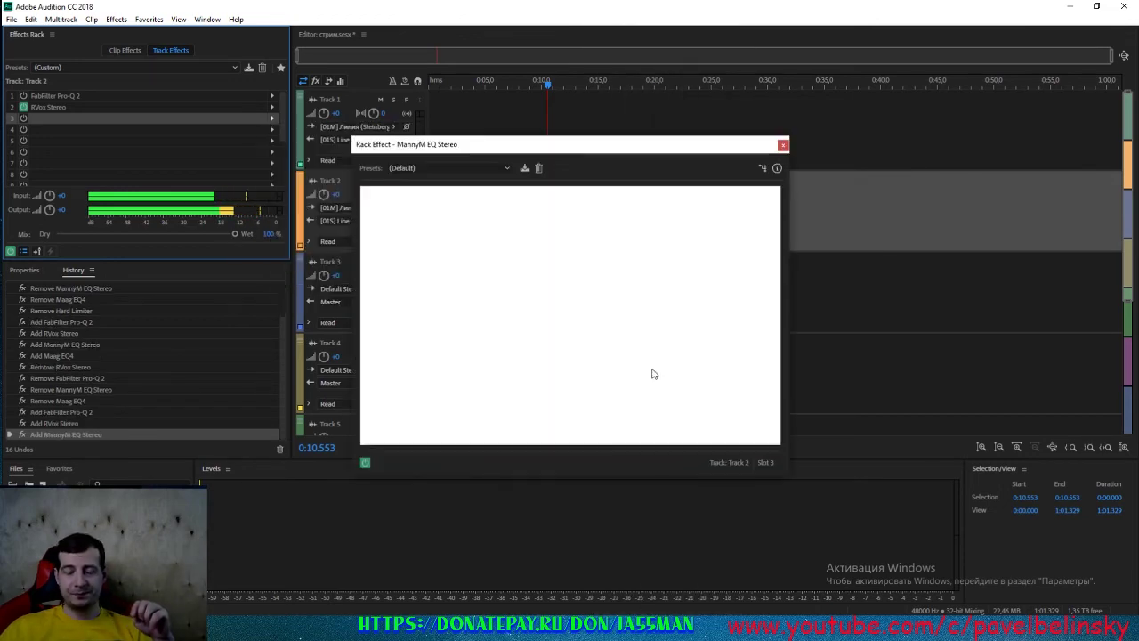
left_click_drag(572, 145, 666, 117)
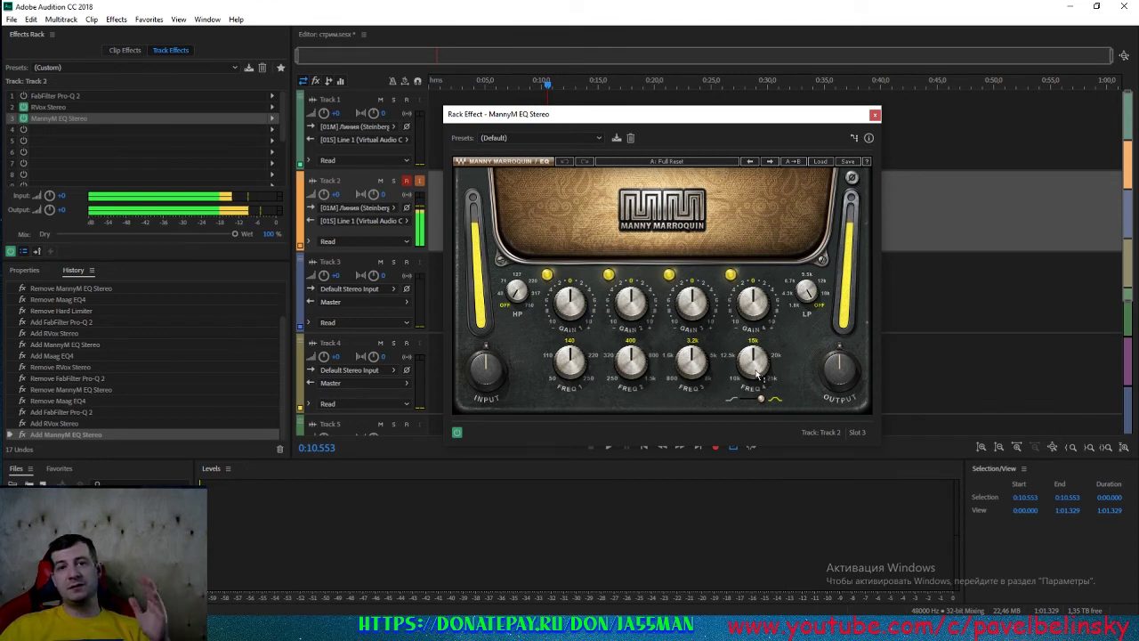
mouse_move(755, 367)
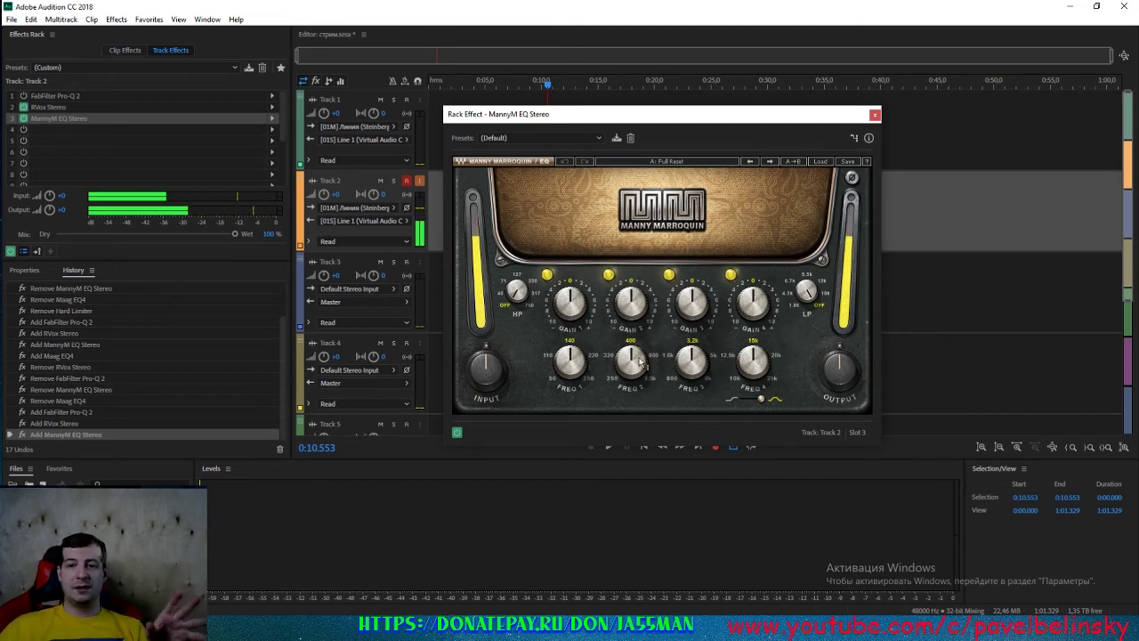
mouse_move(635, 364)
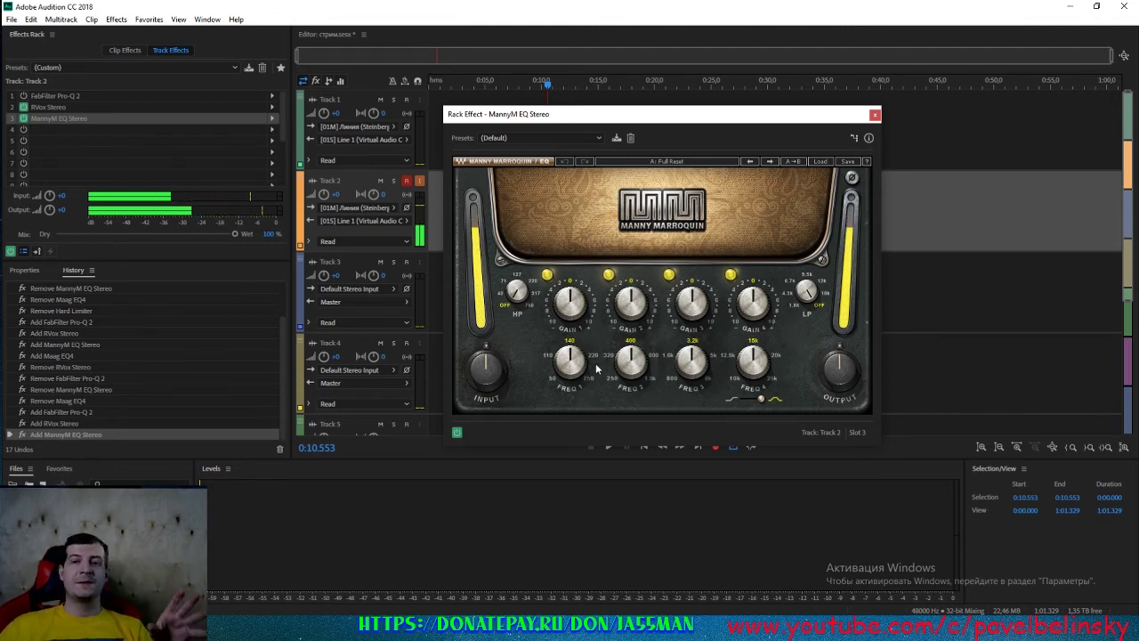
mouse_move(570, 365)
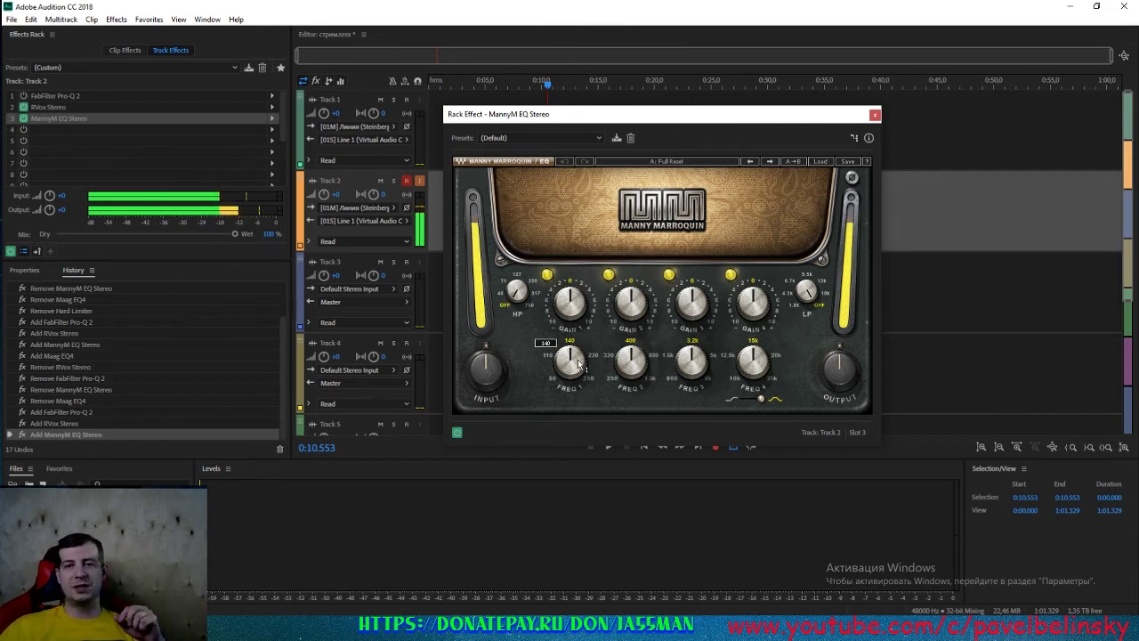
left_click(875, 116)
Add the Plugin Alliance VST3 equalizer Maag EQ4 to the fourth effect slot of Track 2.
left_click(272, 130)
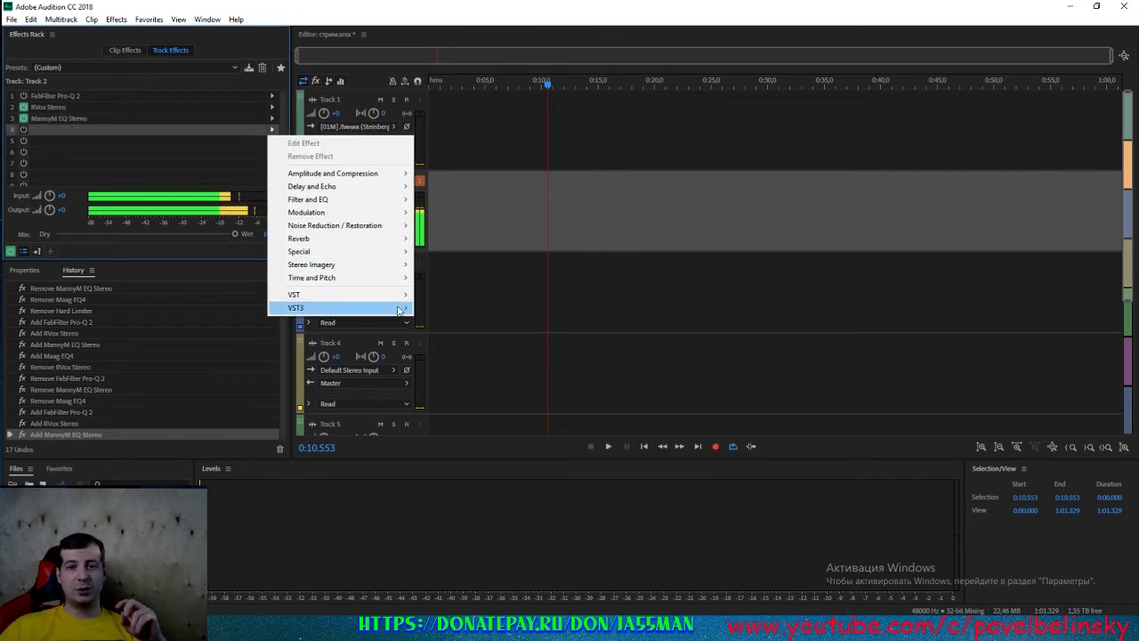
mouse_move(399, 314)
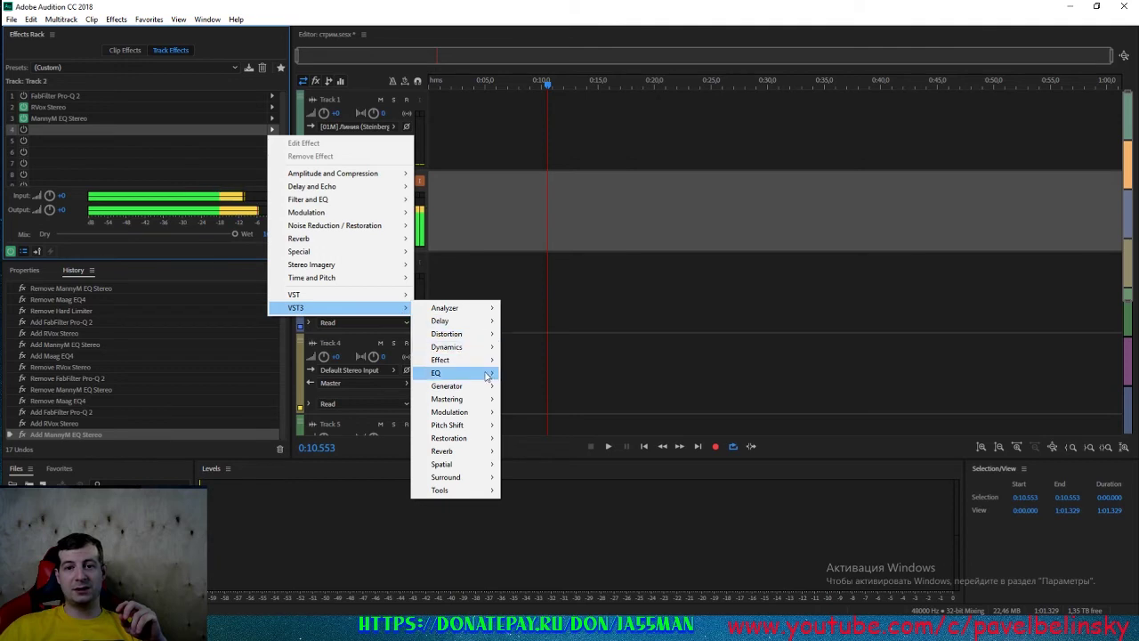
mouse_move(472, 373)
mouse_move(565, 405)
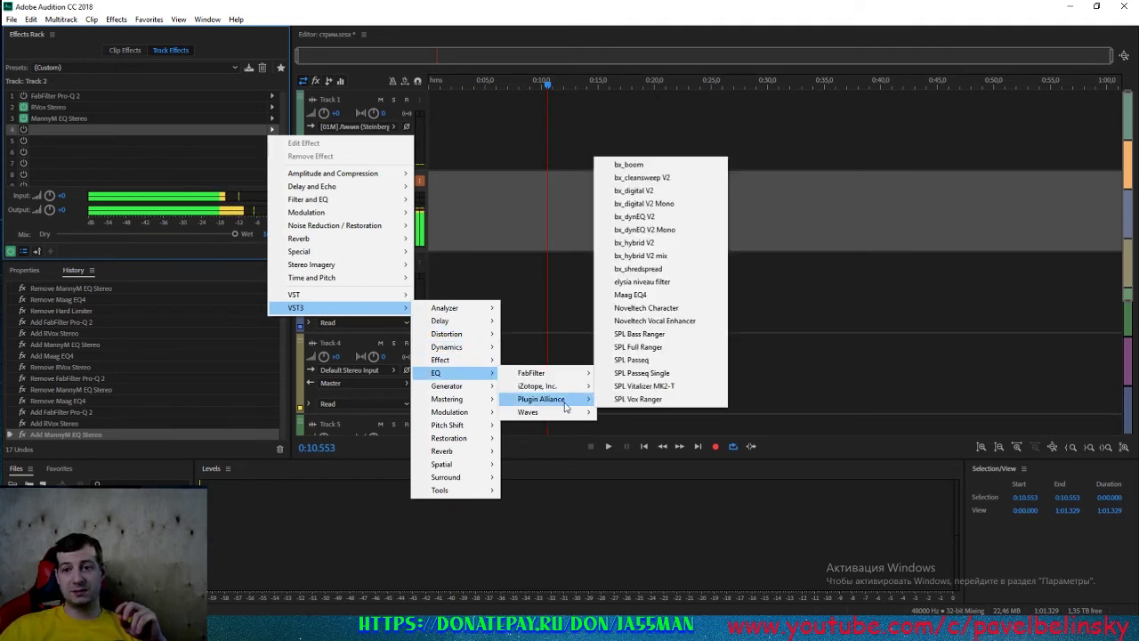
left_click(663, 294)
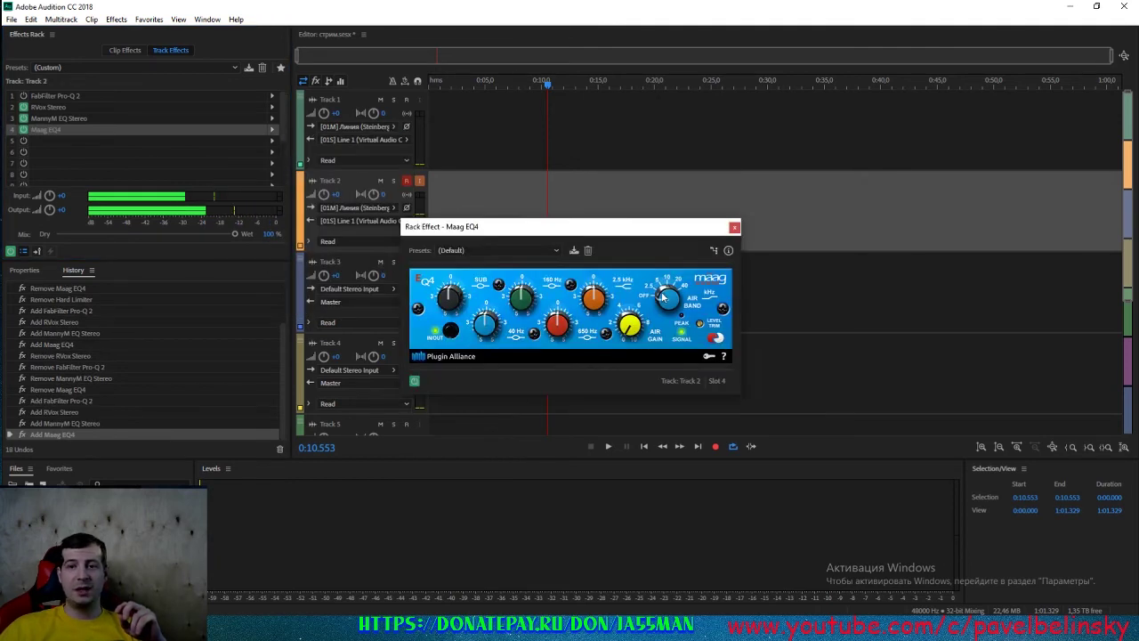
left_click_drag(641, 226, 495, 240)
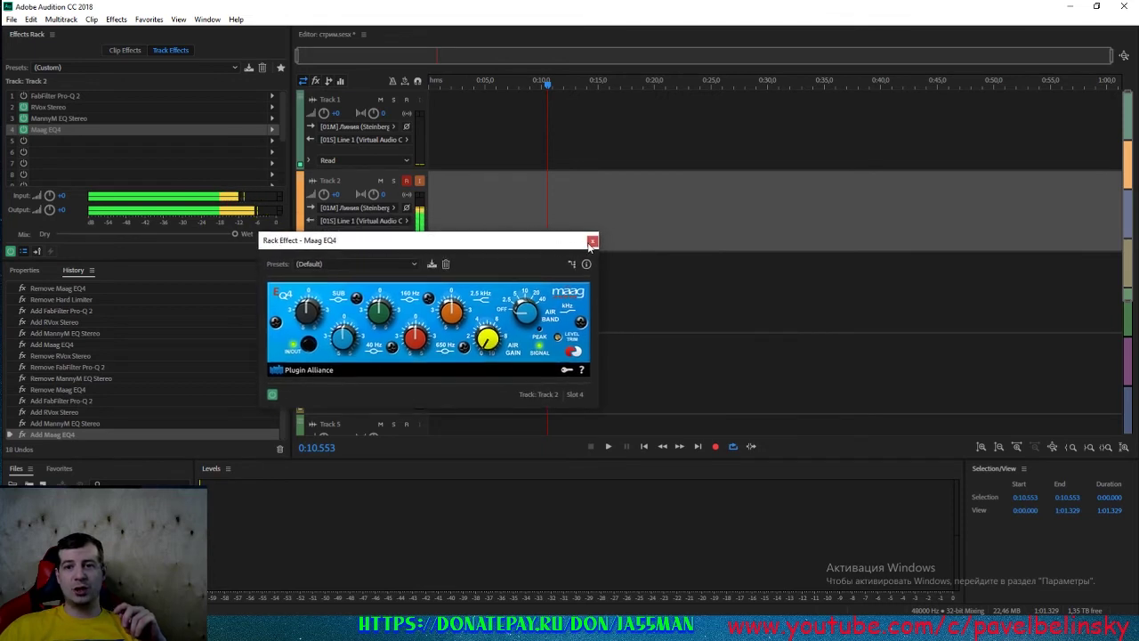
Set Maag EQ4's level trim to -6.0 dB, air band to 40 kHz and air gain to 10.0, and close its window.
left_click_drag(559, 339, 561, 336)
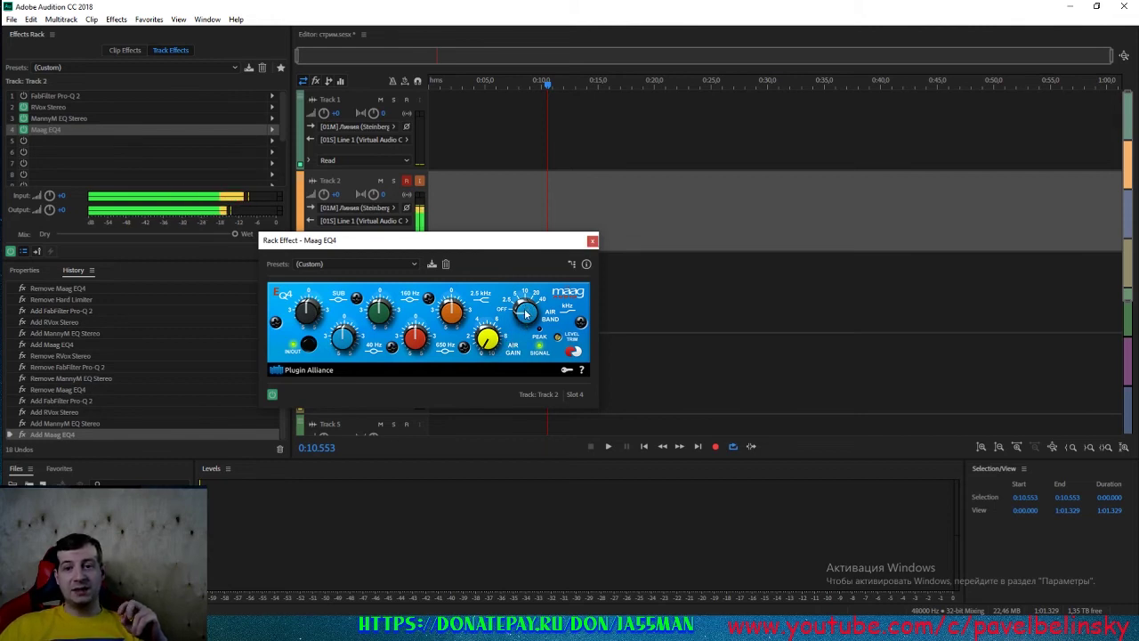
left_click_drag(526, 314, 544, 263)
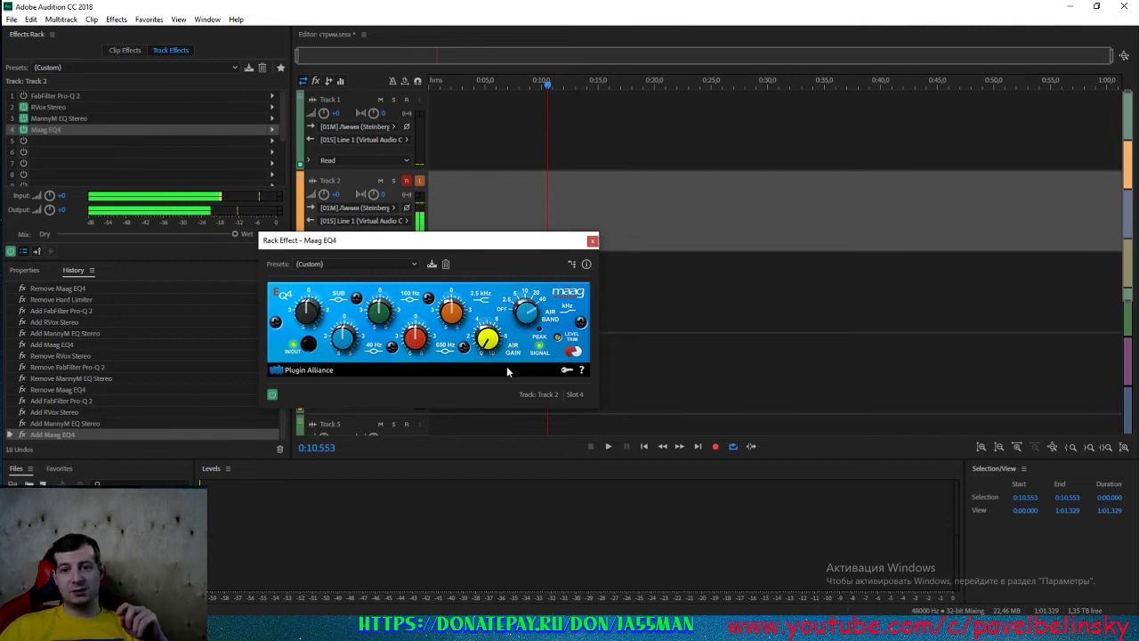
left_click_drag(485, 336, 523, 316)
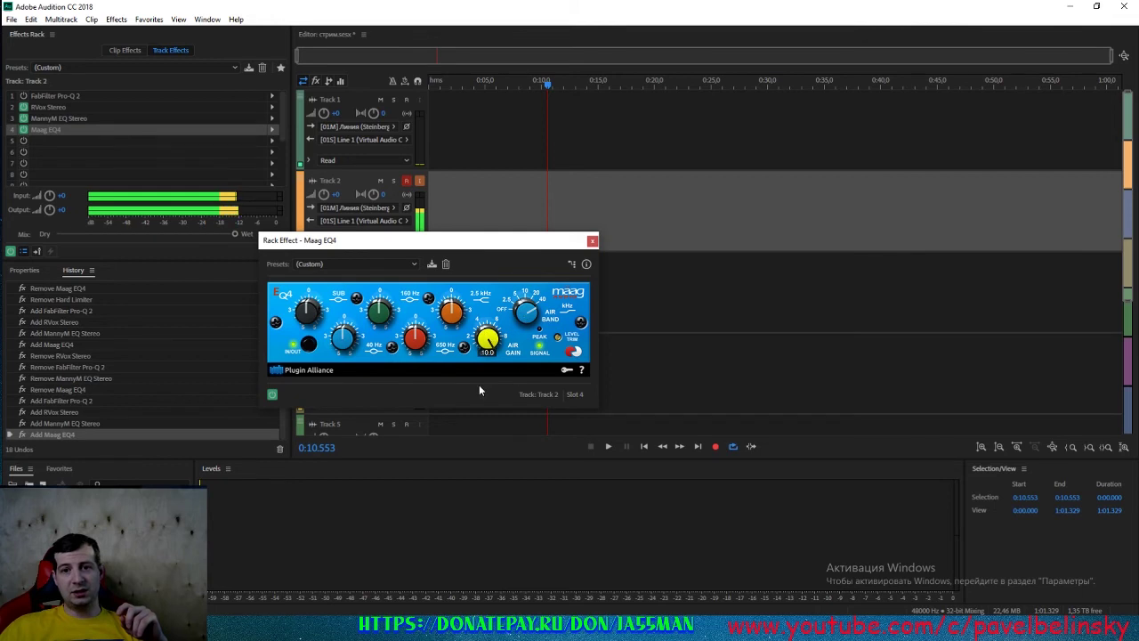
left_click(592, 241)
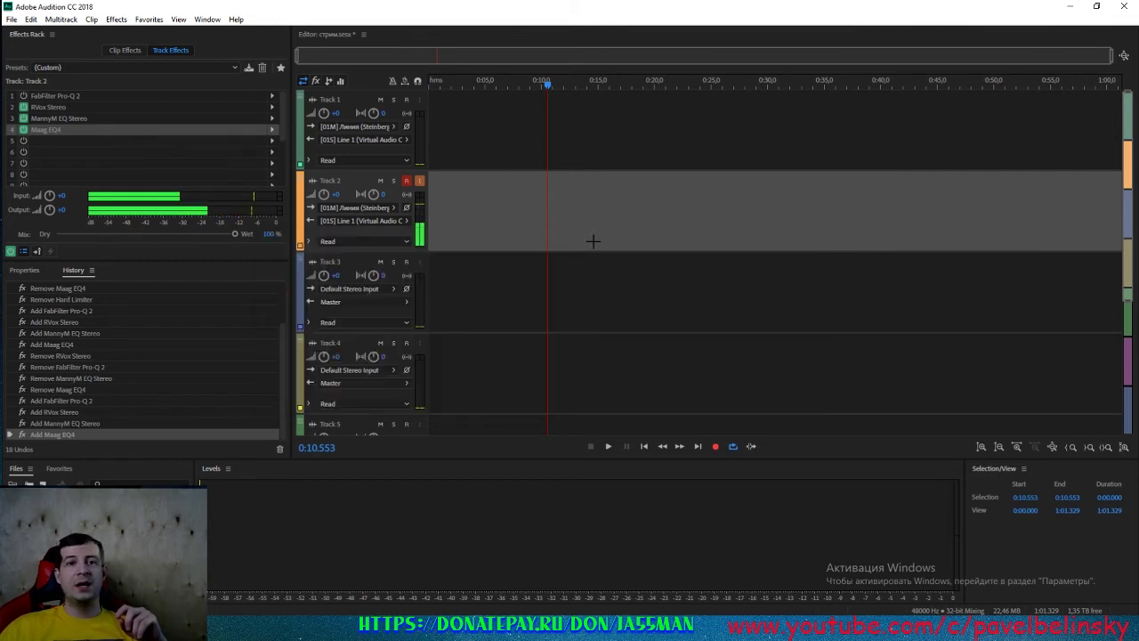
Reopen the Maag EQ4 window and check its level trim value.
double_click(55, 132)
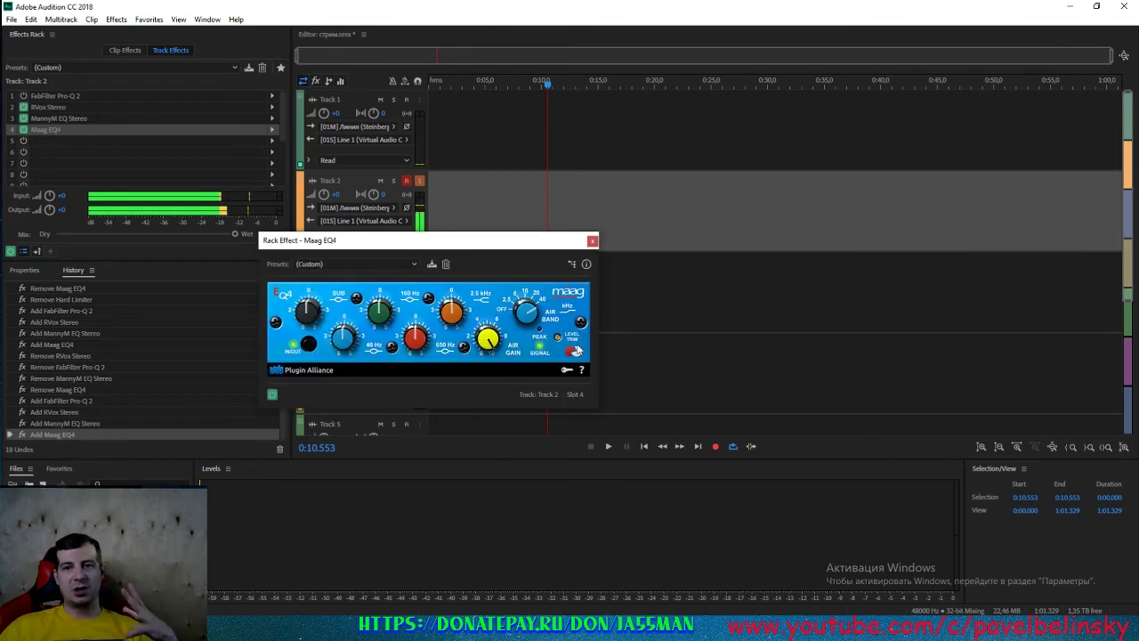
mouse_move(559, 340)
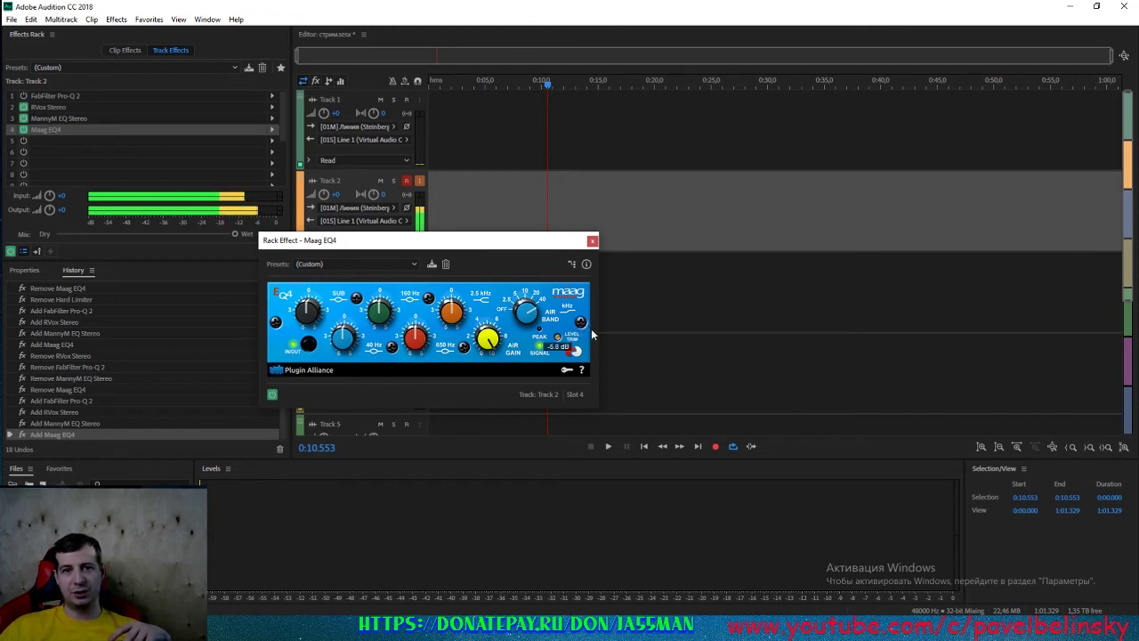
Close Maag EQ4, set RVox Stereo's compression to about -7.2 on Track 2, and look over the MannyM EQ Stereo window.
left_click(592, 240)
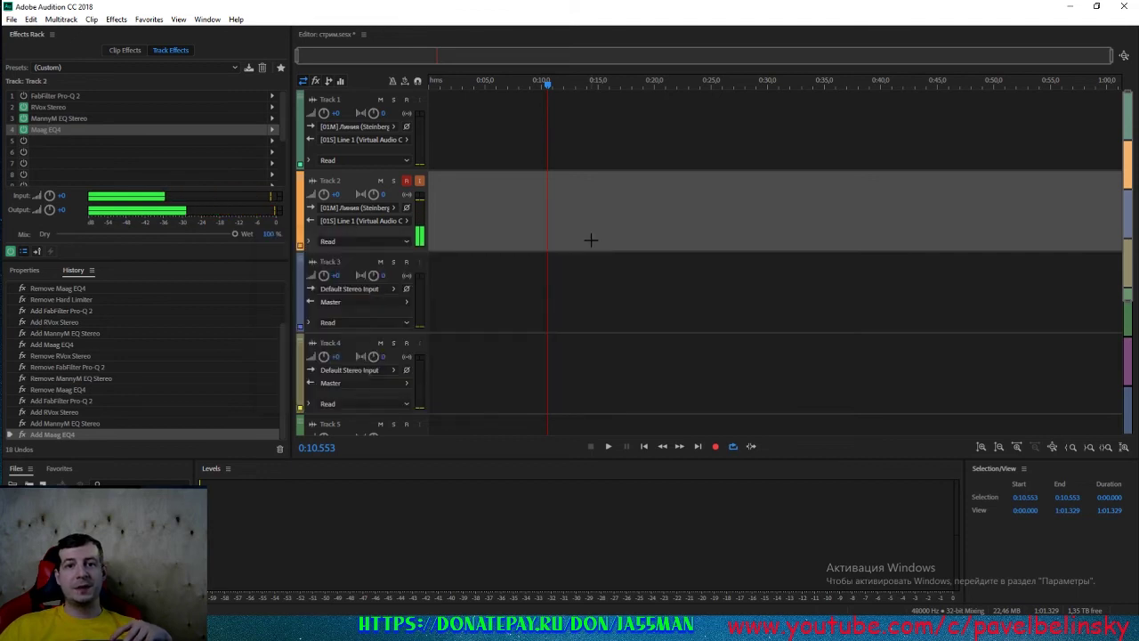
double_click(51, 108)
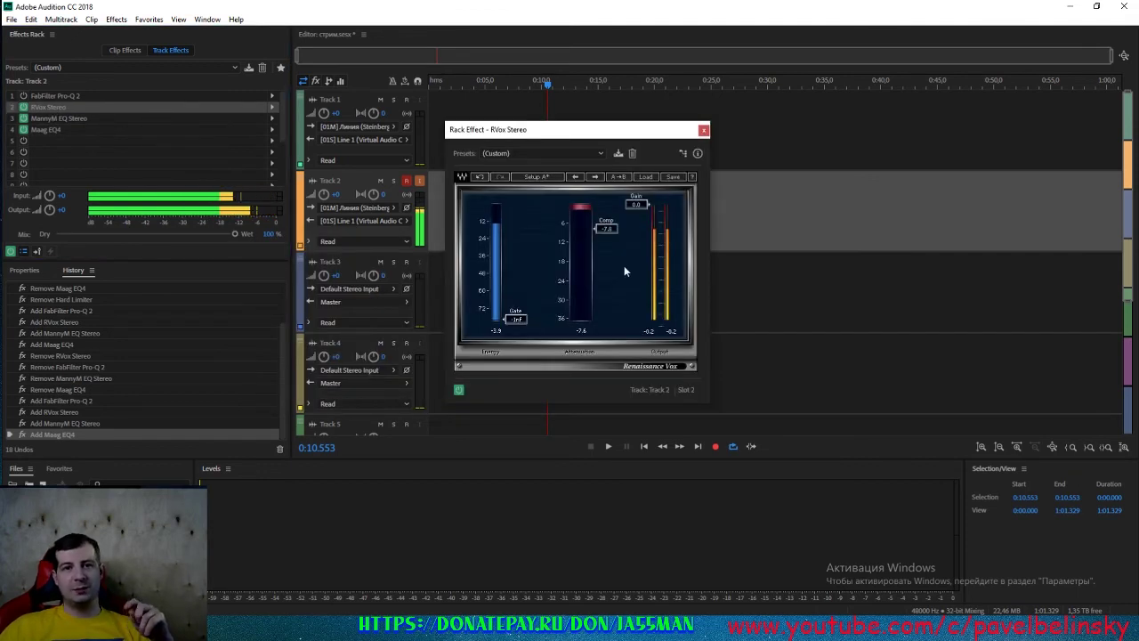
left_click_drag(606, 229, 606, 226)
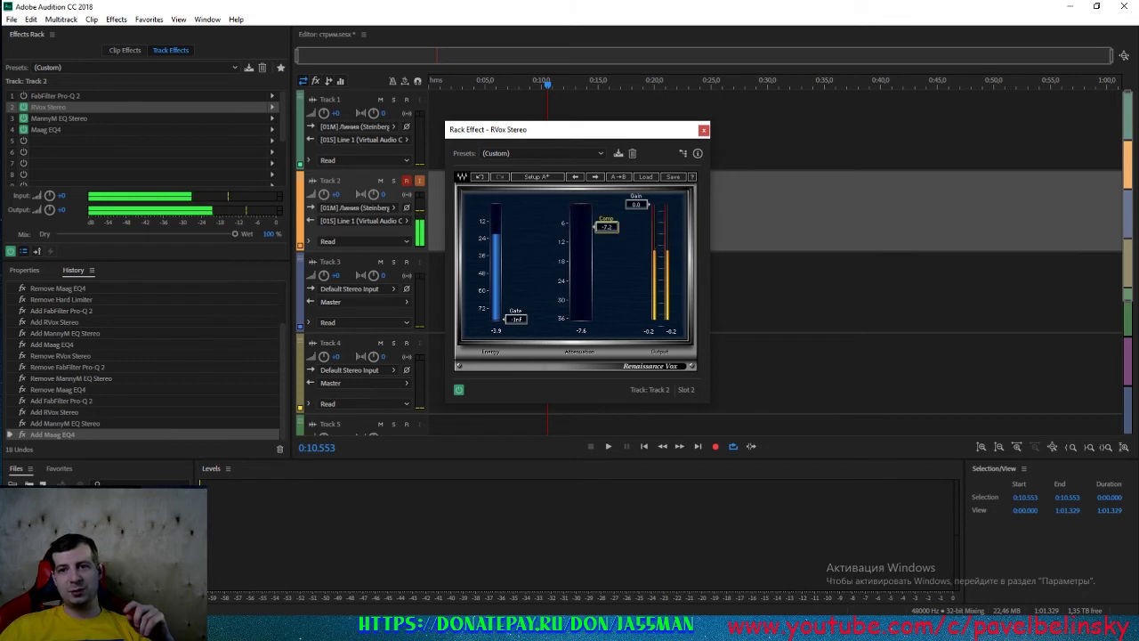
left_click(703, 130)
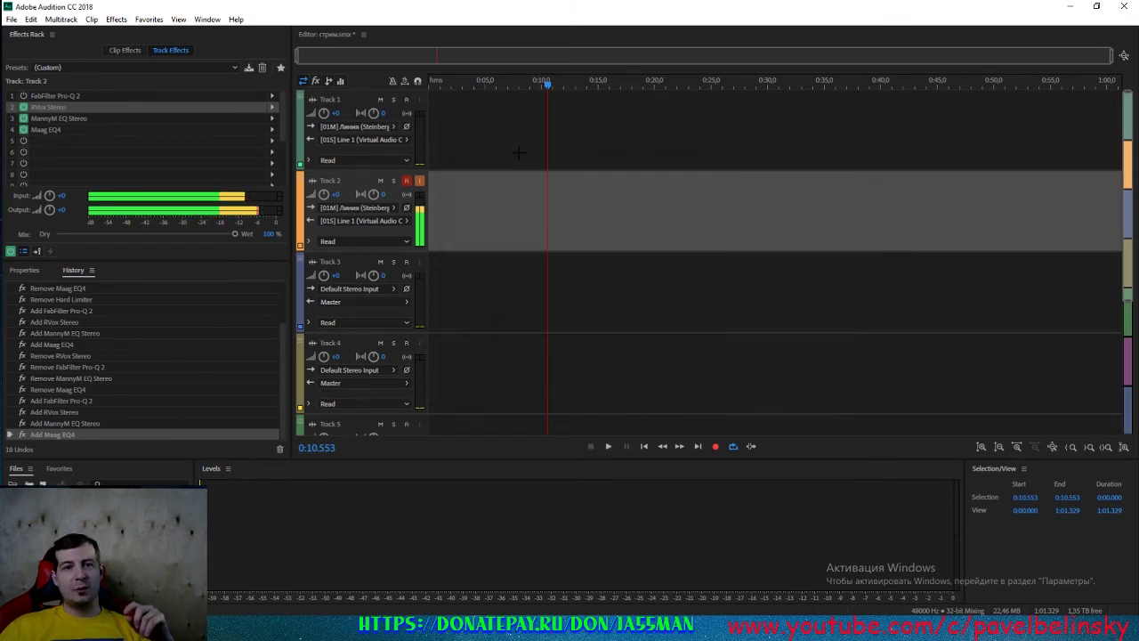
double_click(66, 118)
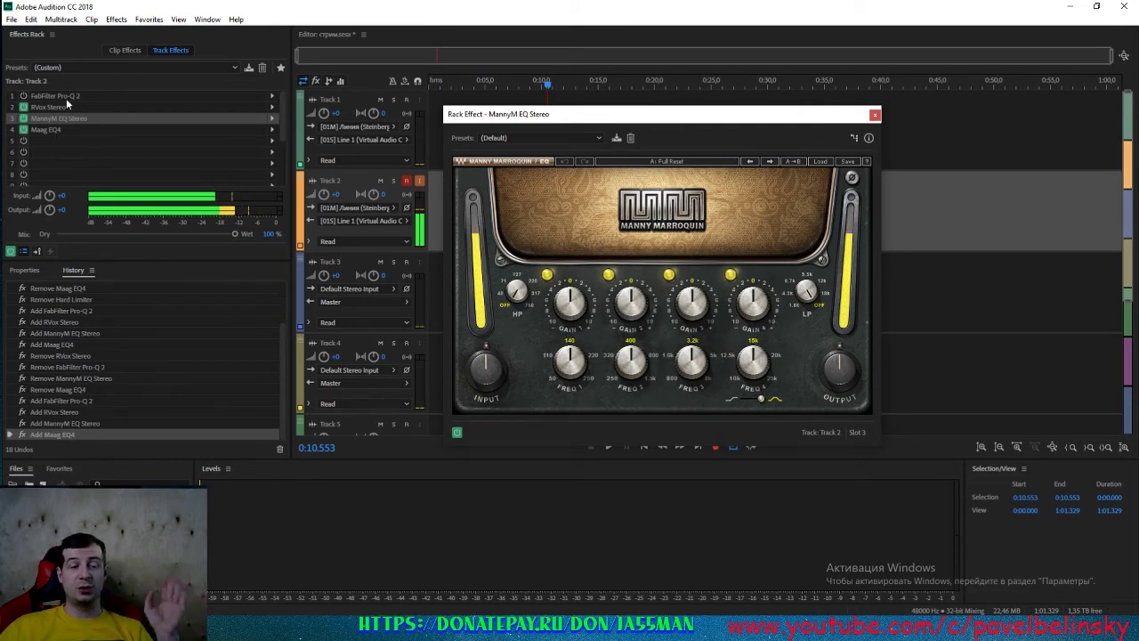
left_click(875, 116)
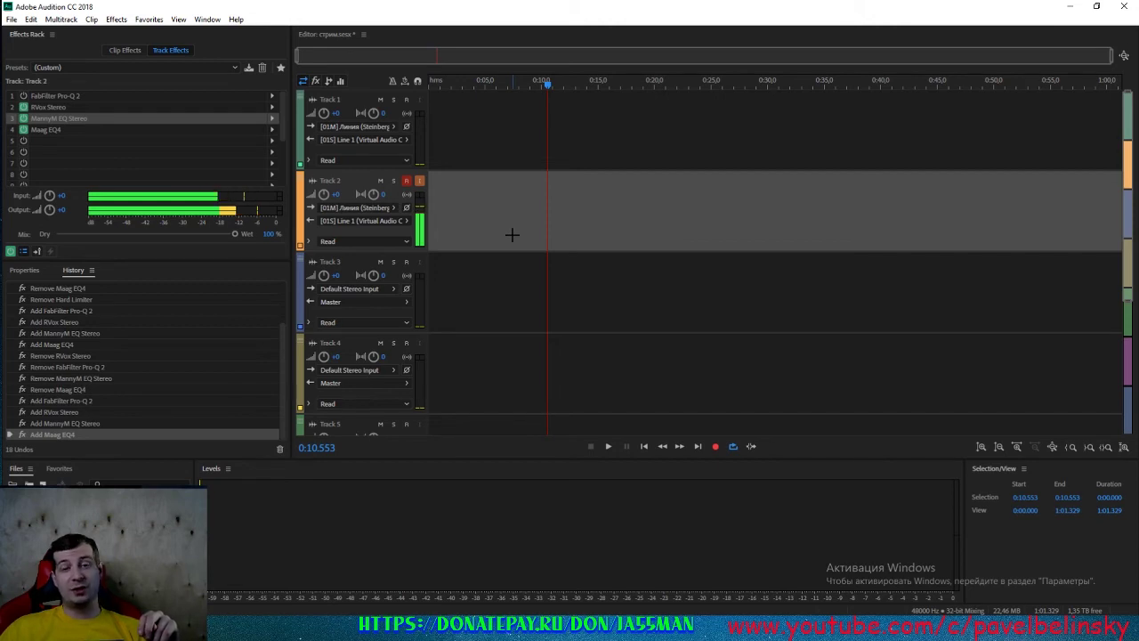
Check the default input and output devices in the Audio Hardware preferences from Track 2's output choices, and leave without changes.
left_click(364, 222)
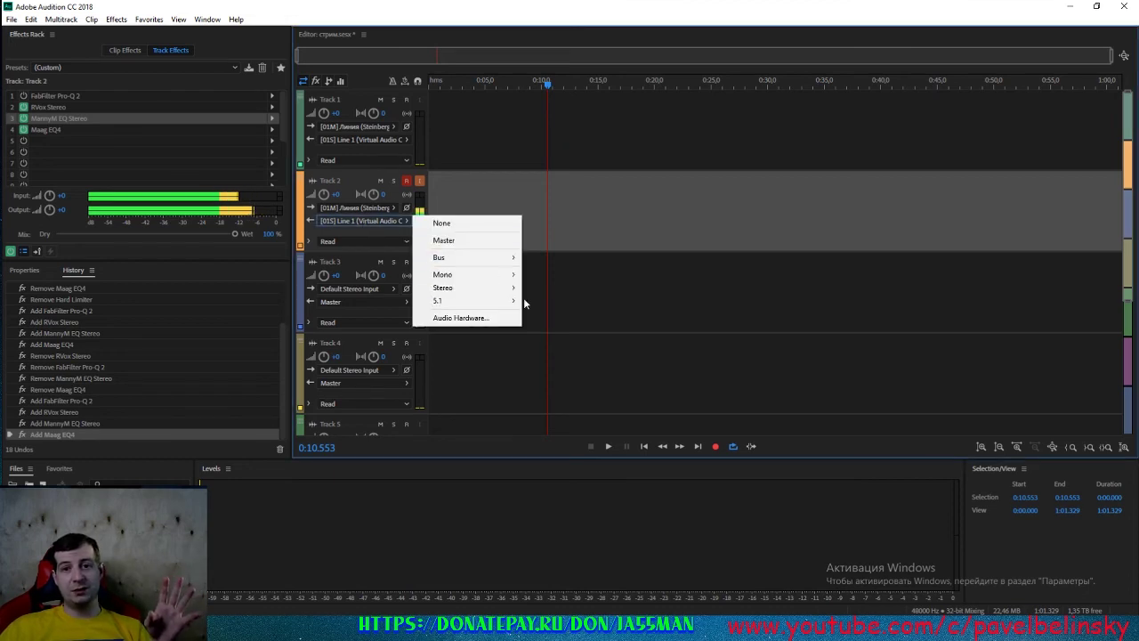
left_click(445, 320)
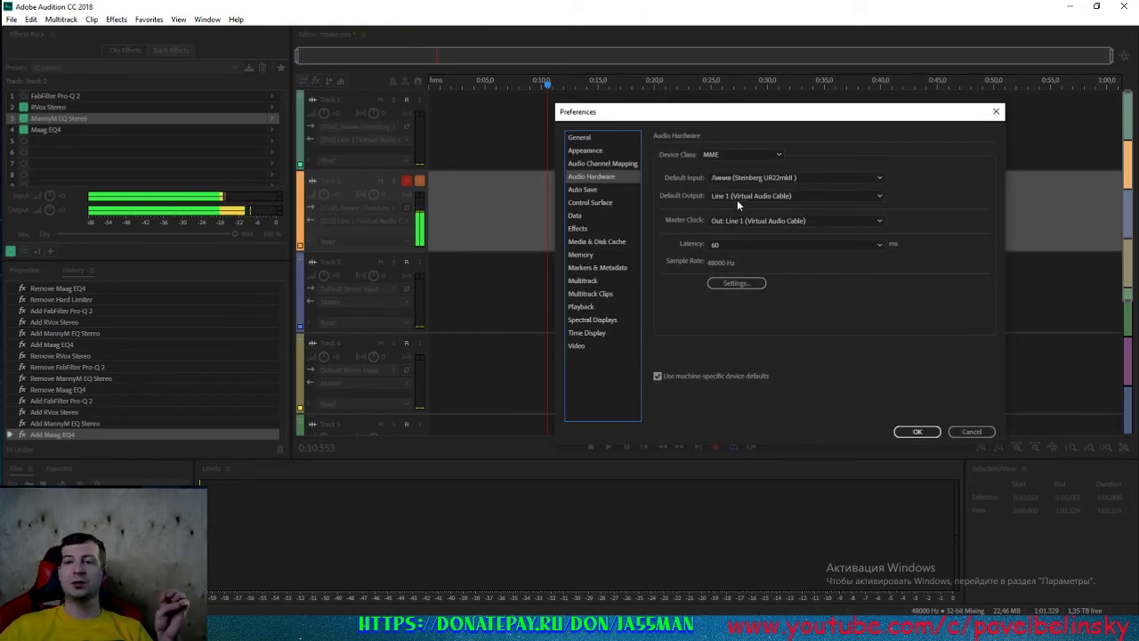
left_click(976, 433)
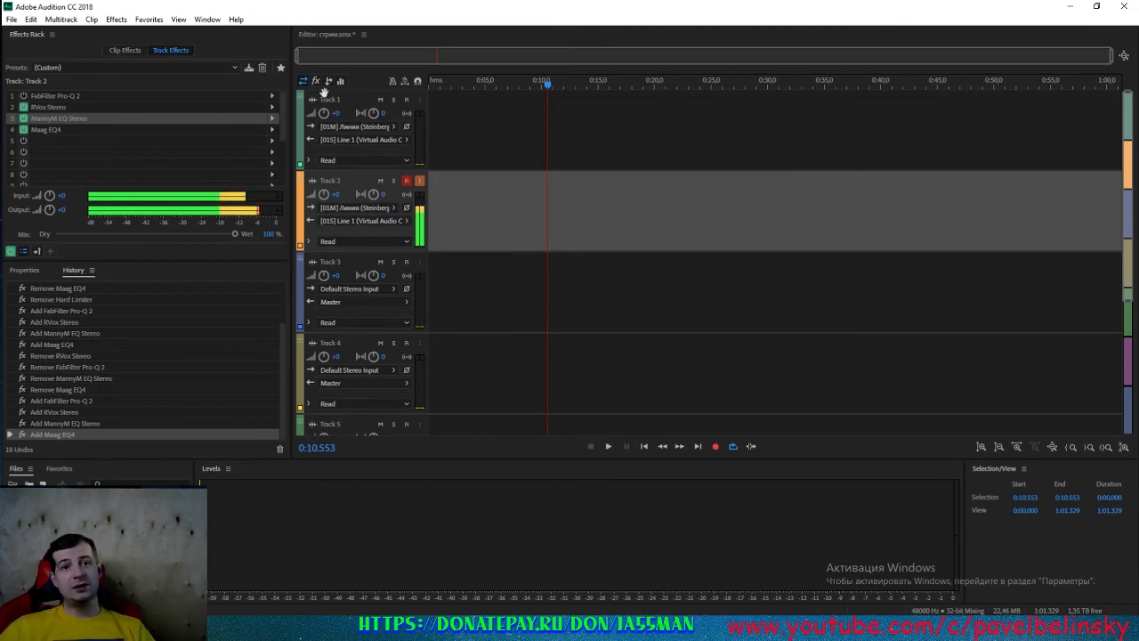
Switch to Streamlabs OBS to check the audio levels in its mixer, and return to Adobe Audition.
key("alt+Tab")
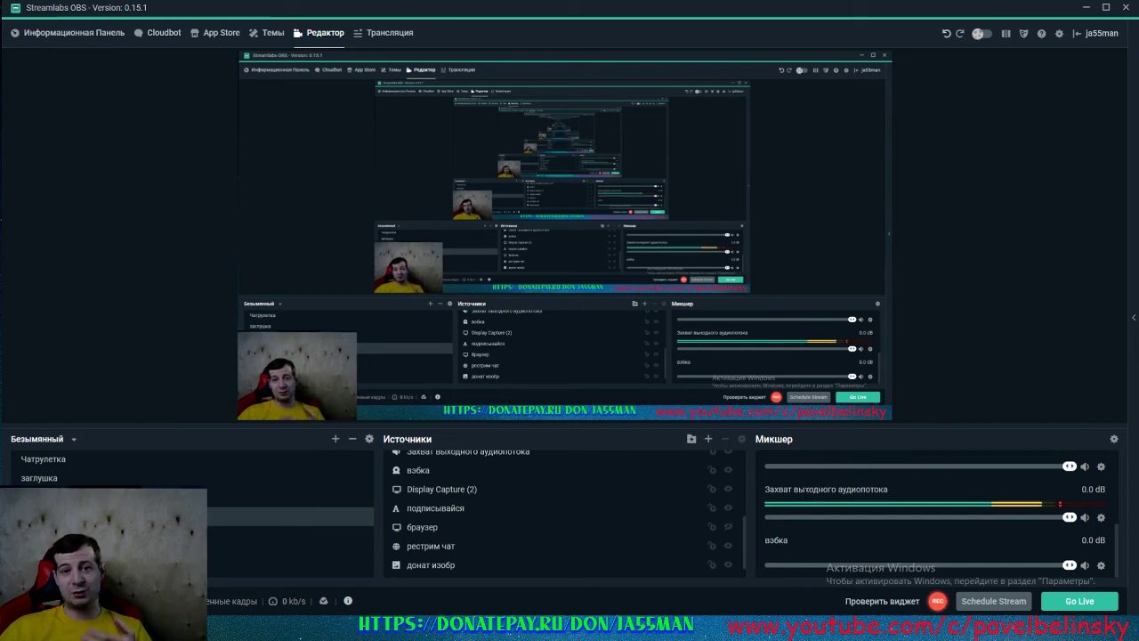
left_click(1086, 9)
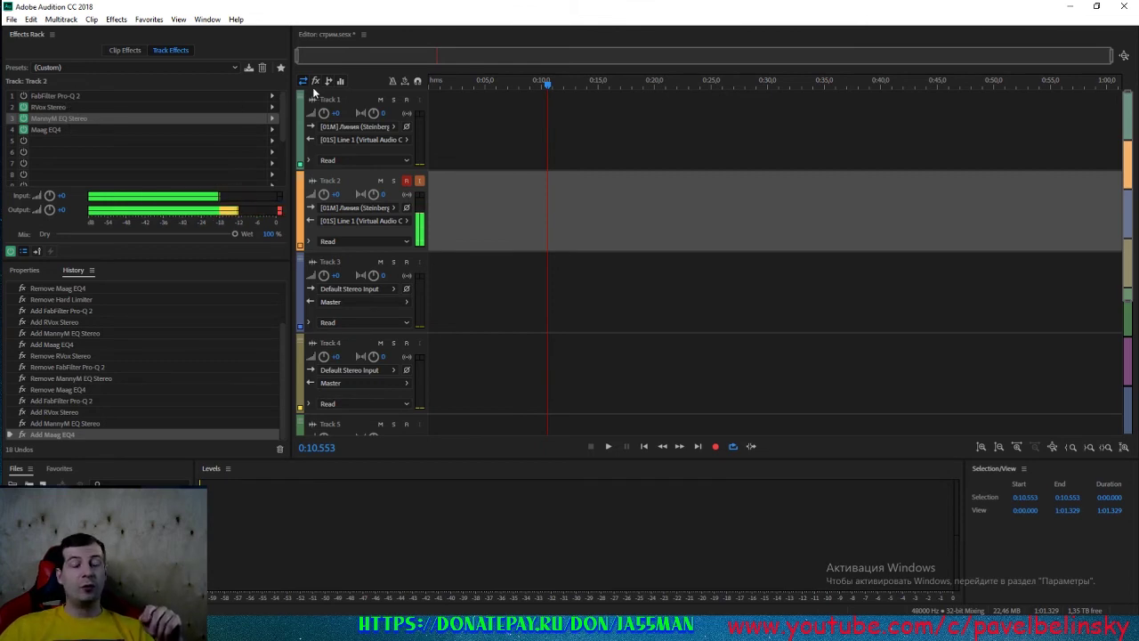
Bypass Track 2's whole effects rack and turn it back on, re-enabling RVox Stereo, MannyM EQ Stereo and Maag EQ4.
left_click(11, 253)
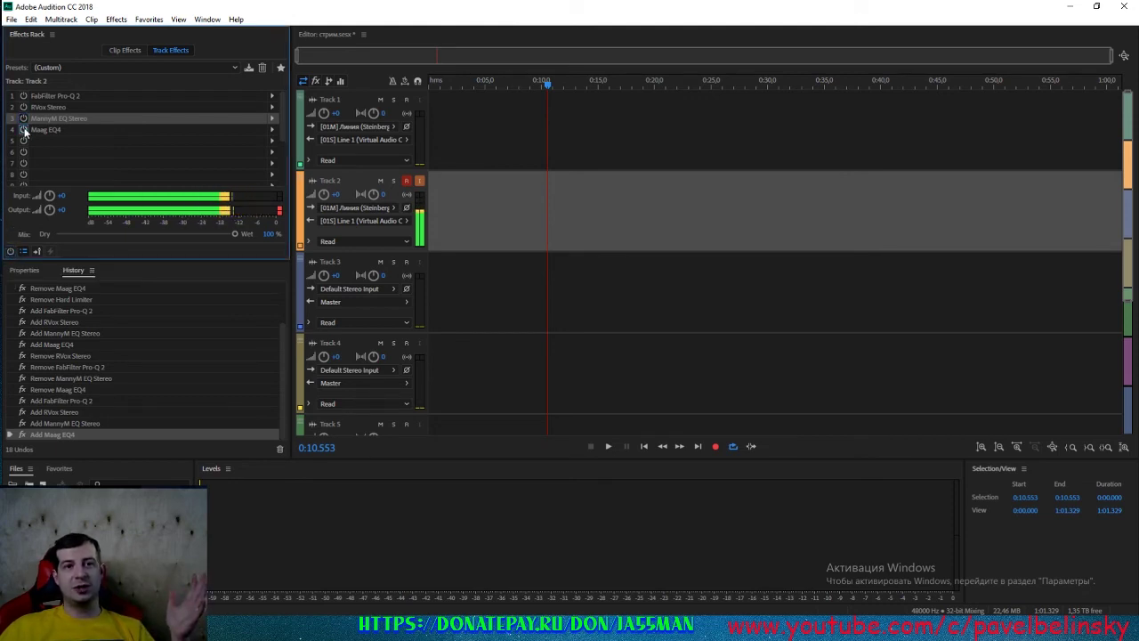
left_click(10, 253)
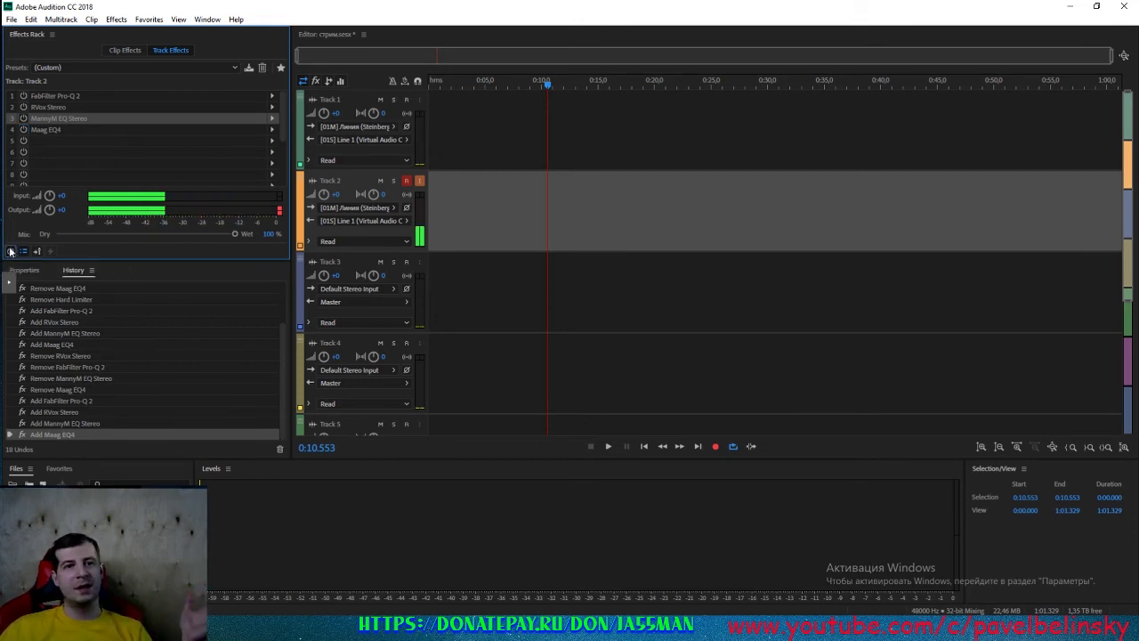
left_click(23, 109)
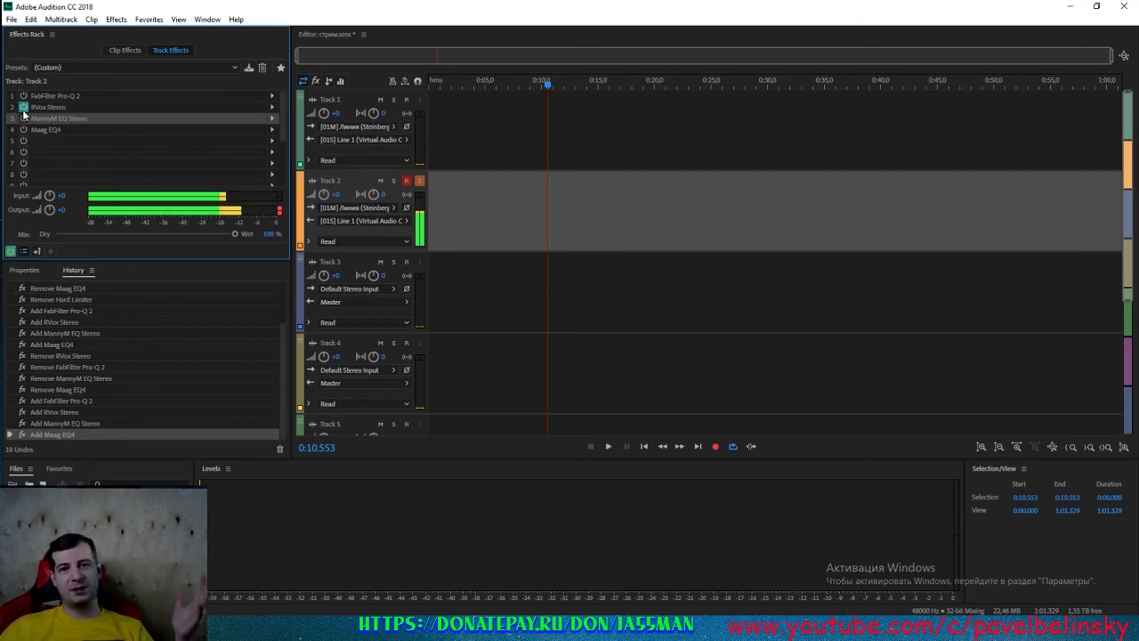
left_click(23, 118)
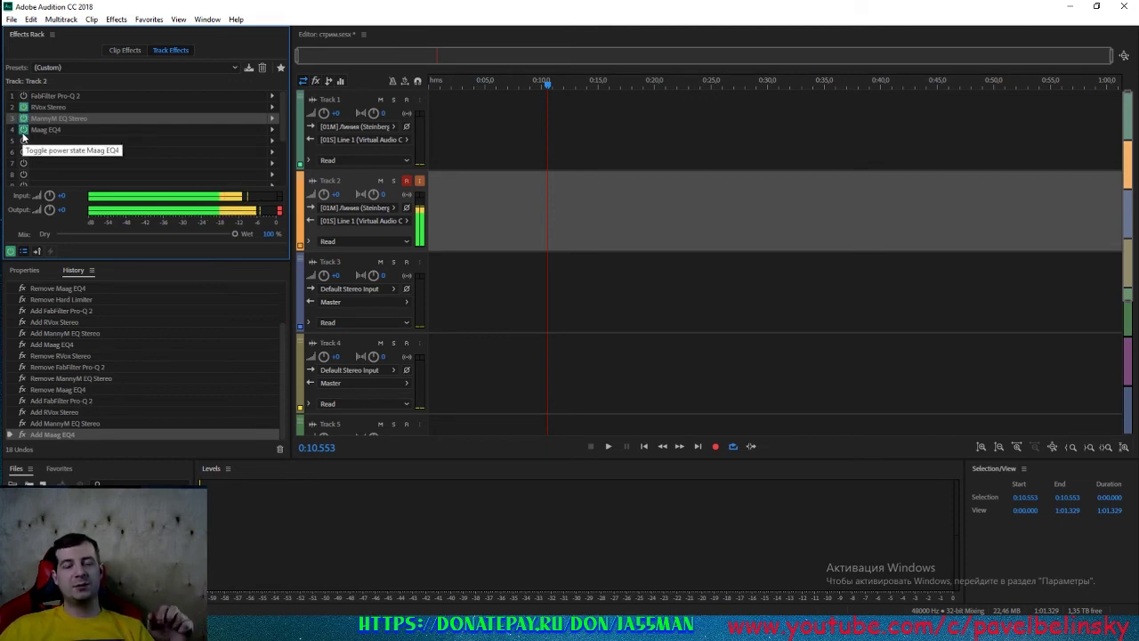
left_click(23, 130)
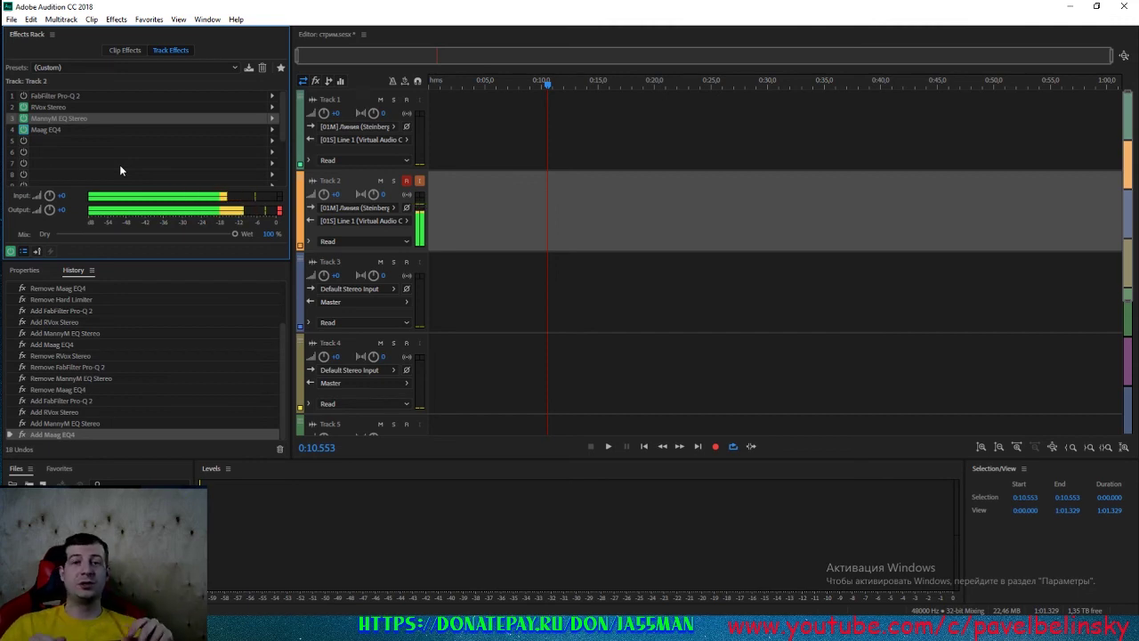
View the rack's save-preset dialog without saving, and look through the list of available rack presets.
left_click(248, 69)
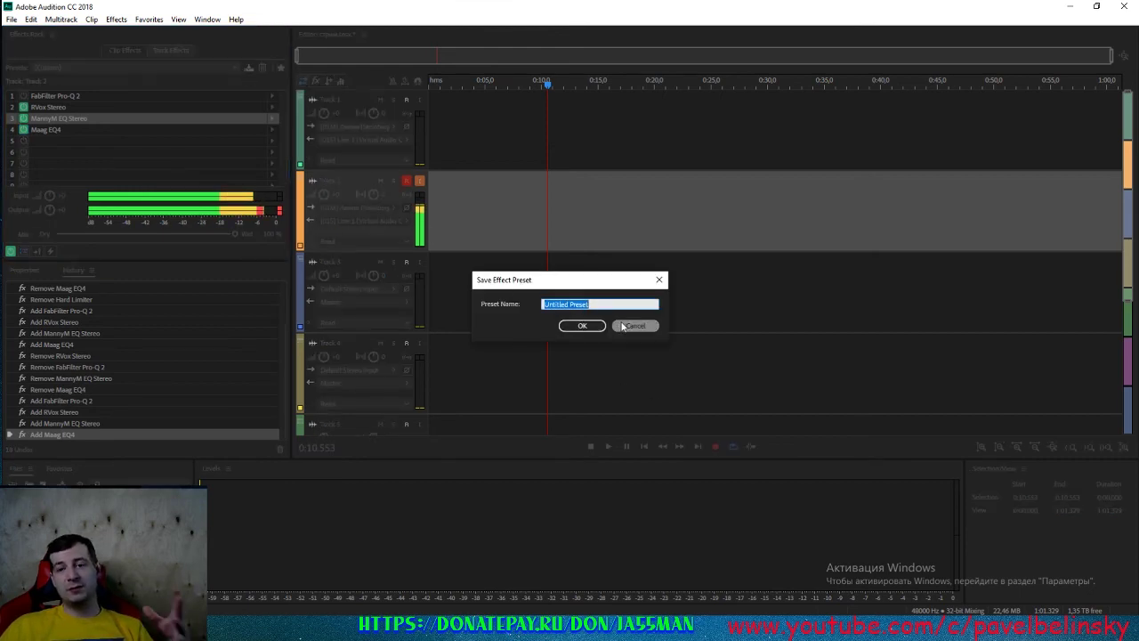
left_click(634, 326)
left_click(199, 67)
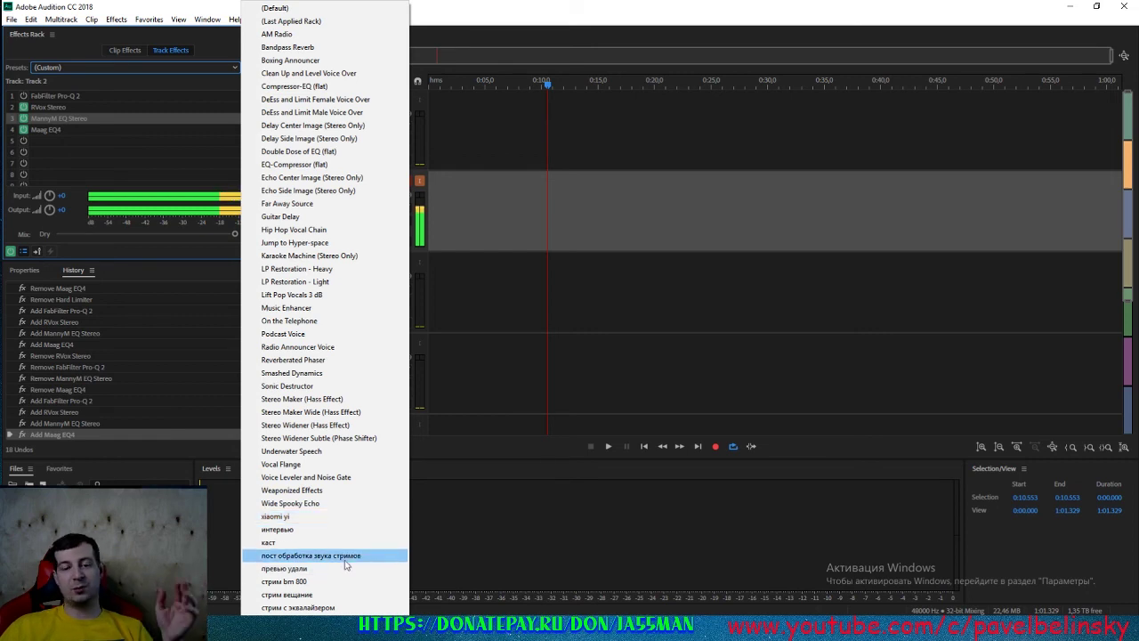
left_click(595, 37)
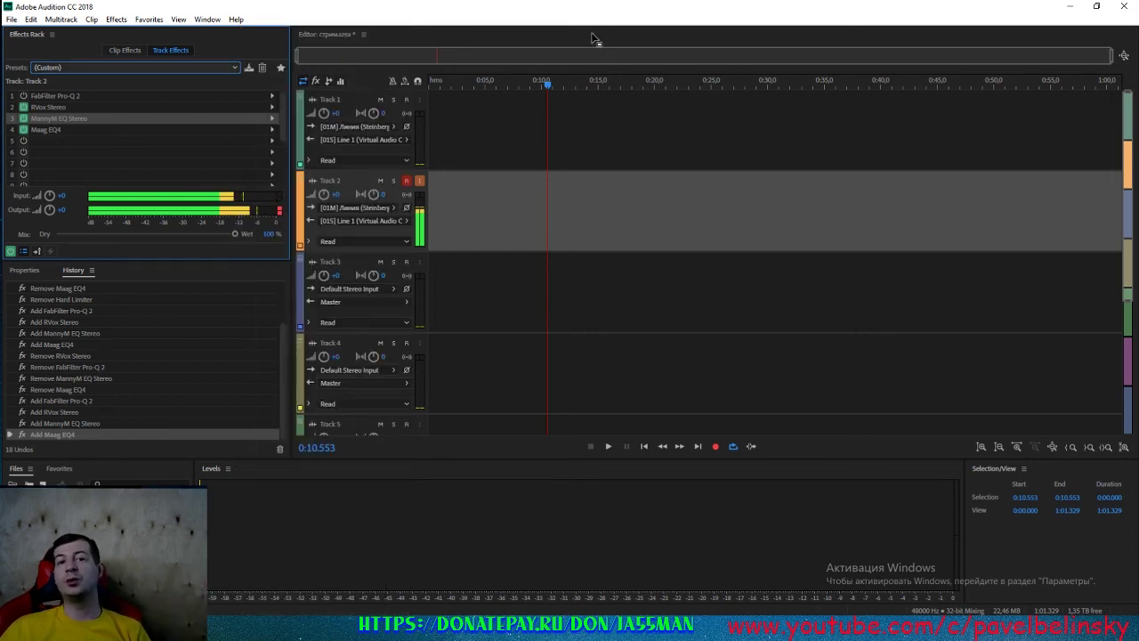
left_click(11, 19)
left_click(581, 6)
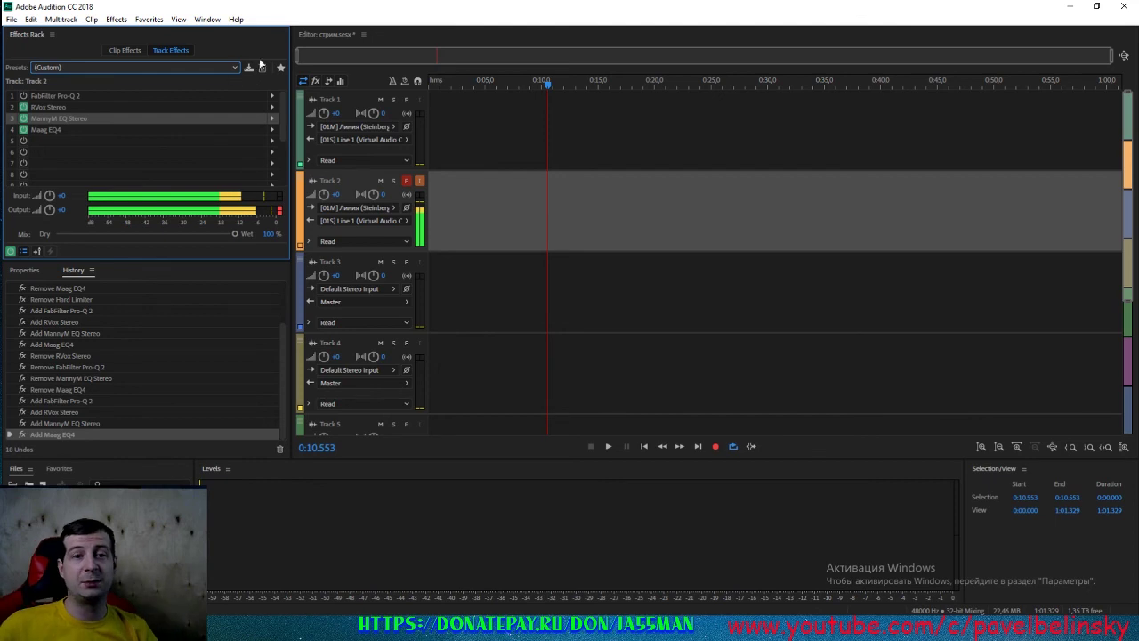
left_click(11, 19)
mouse_move(31, 19)
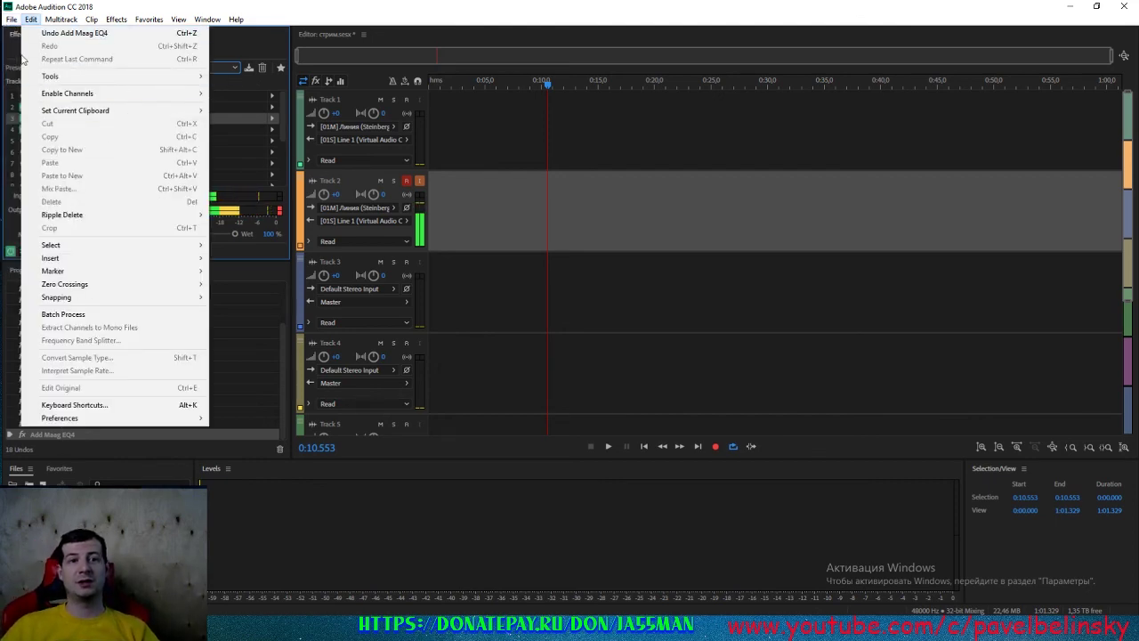
left_click(562, 41)
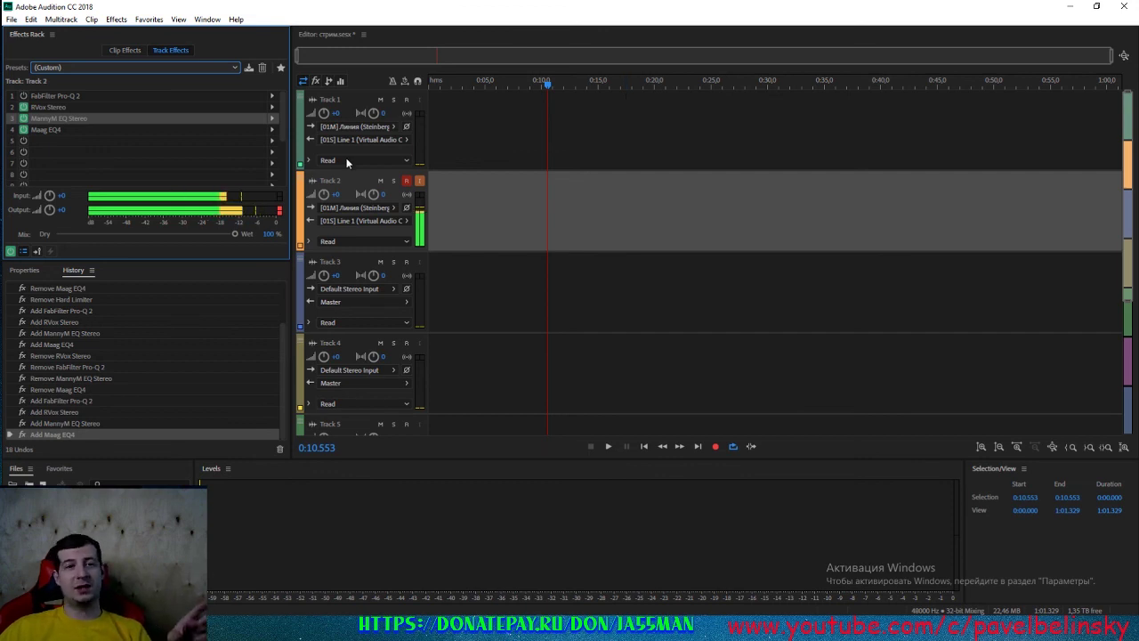
Reopen the MannyM EQ Stereo window to view its controls, and close it.
double_click(51, 122)
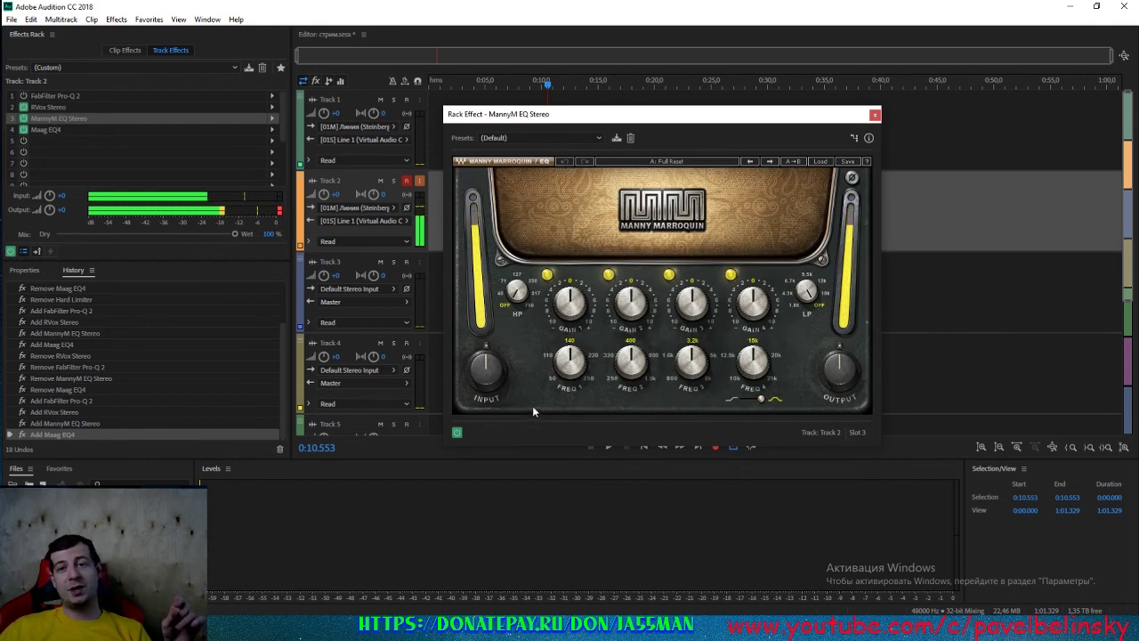
left_click(874, 115)
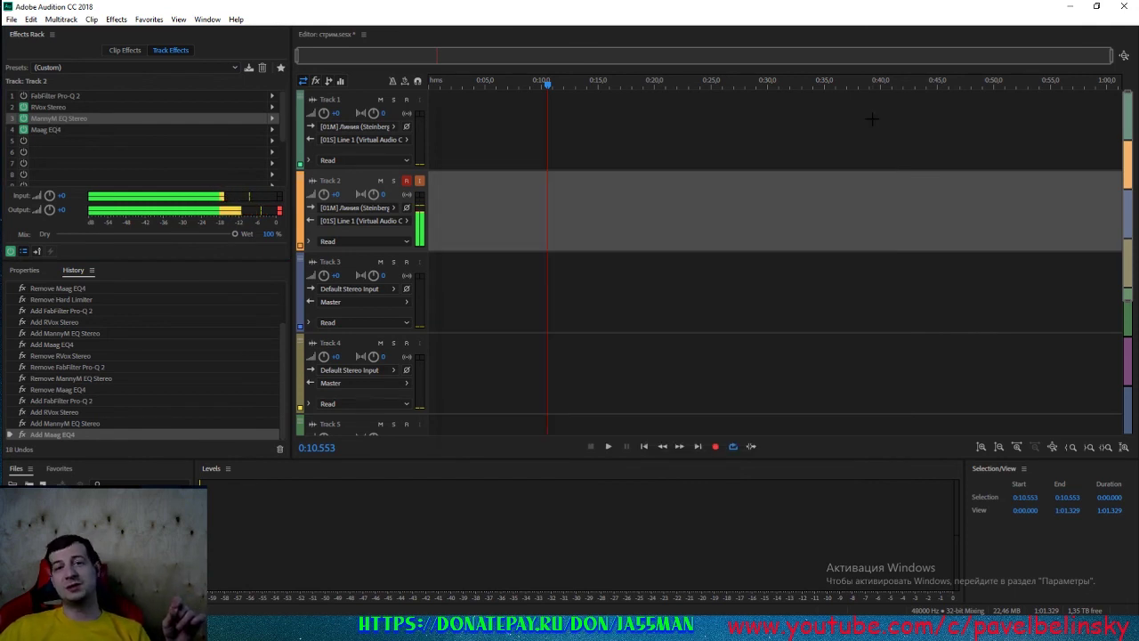